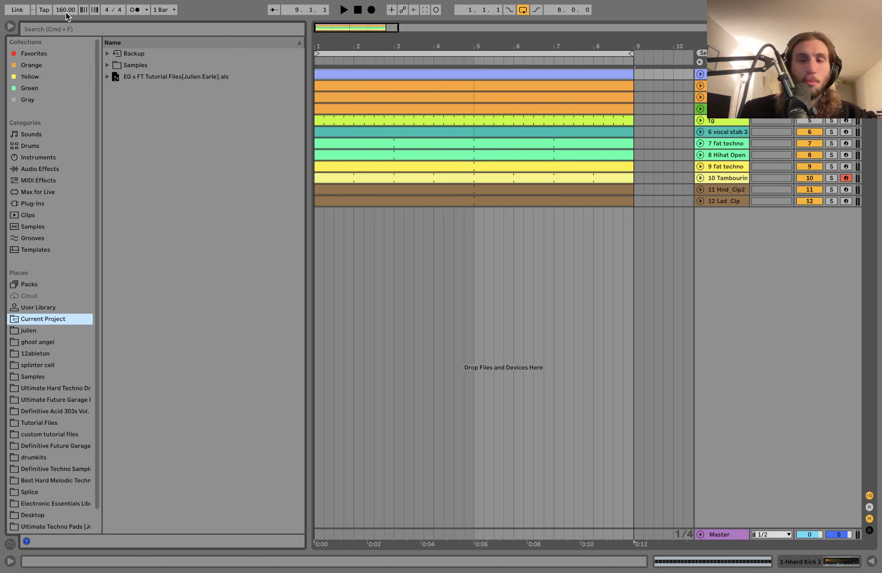
Play the kick on its own and show the controls of its hhard Kick 2 sampler
key(space)
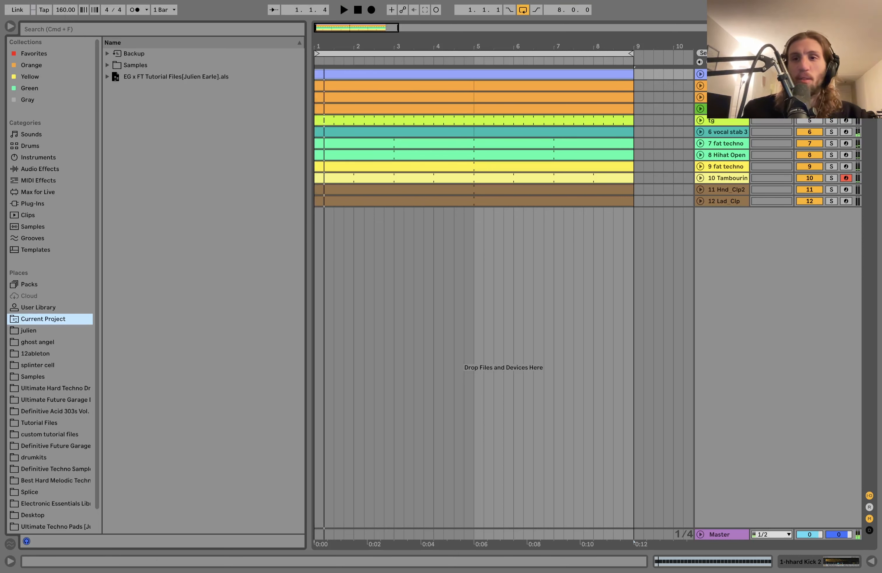
key(space)
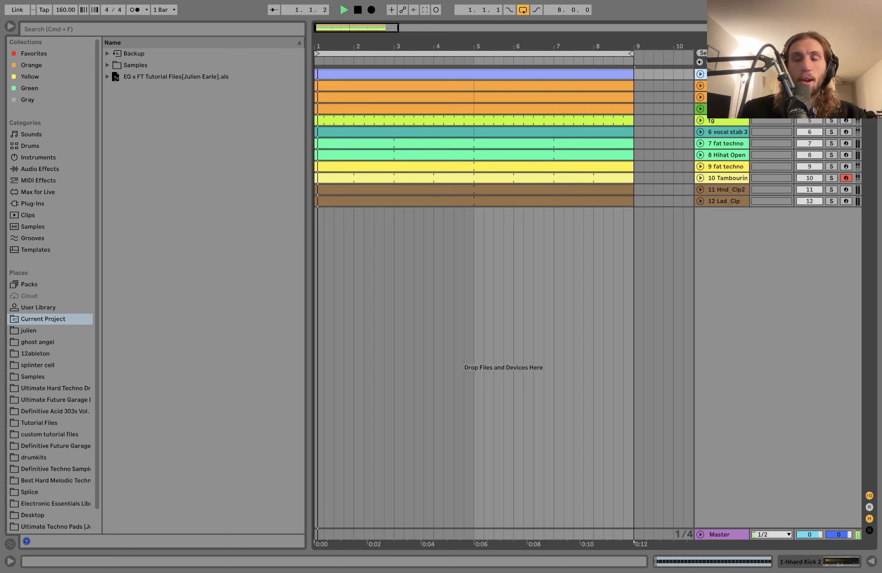
key(super+alt+l)
click(380, 438)
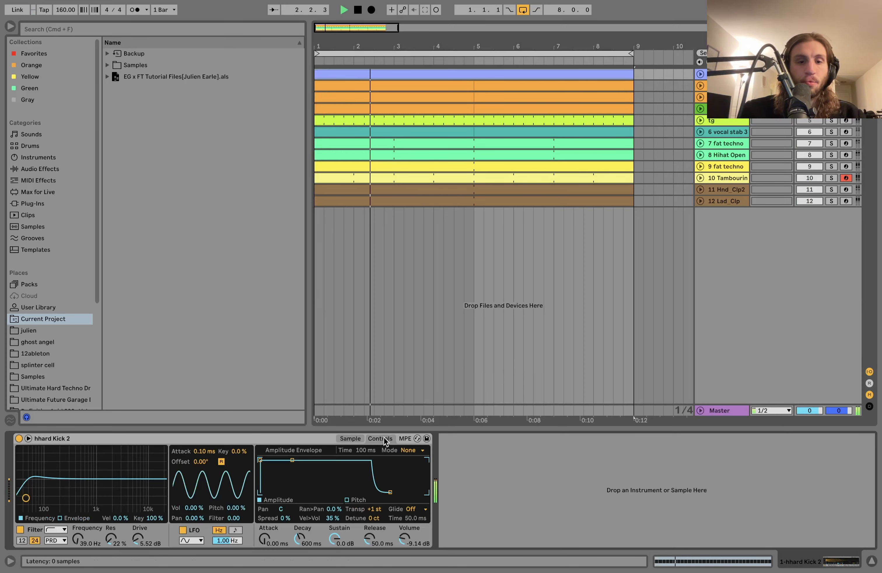
key(space)
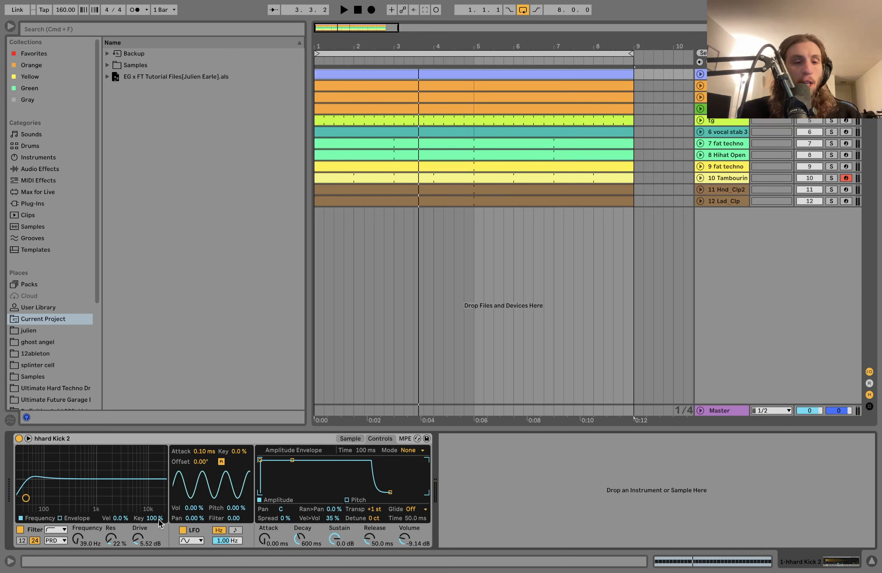
Try transposing the kick to +13 st and +25 st during playback, and return it to +1 st
key(space)
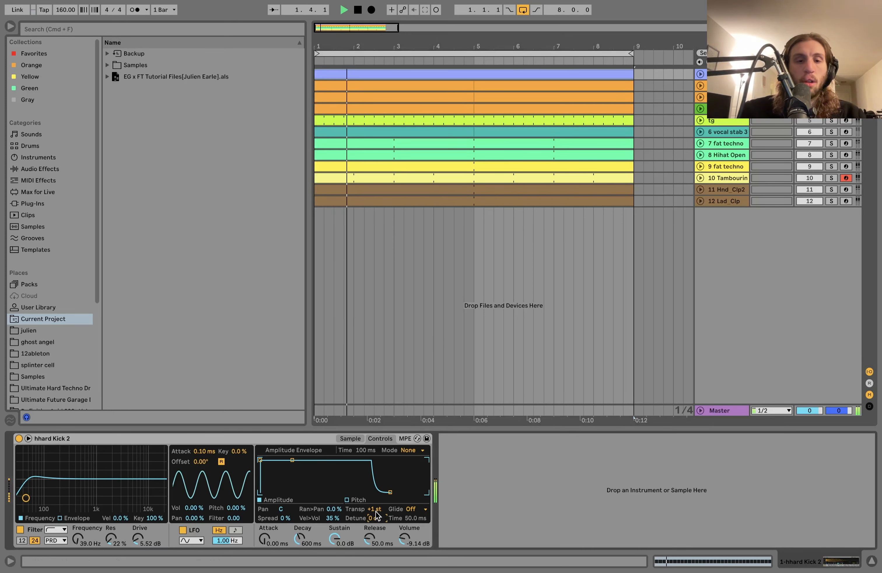
key(space)
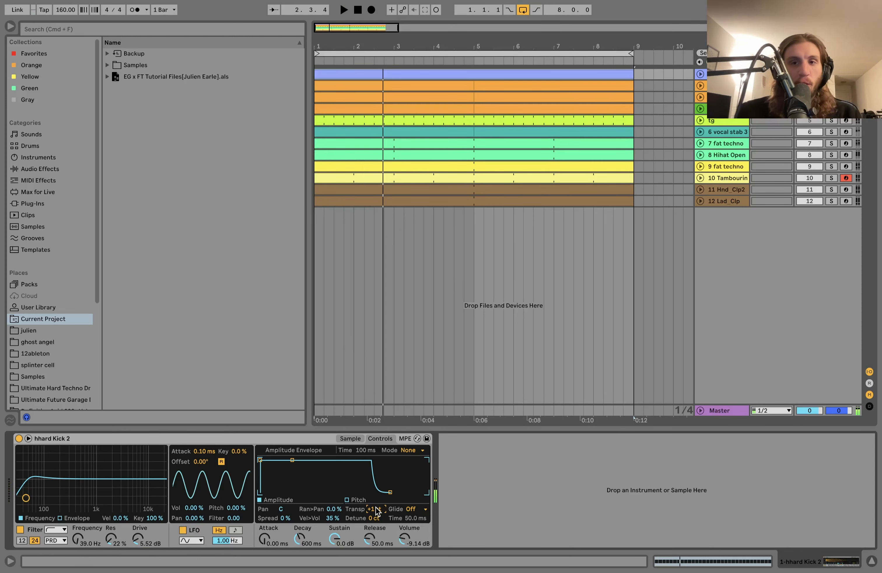
key(super+z)
key(space)
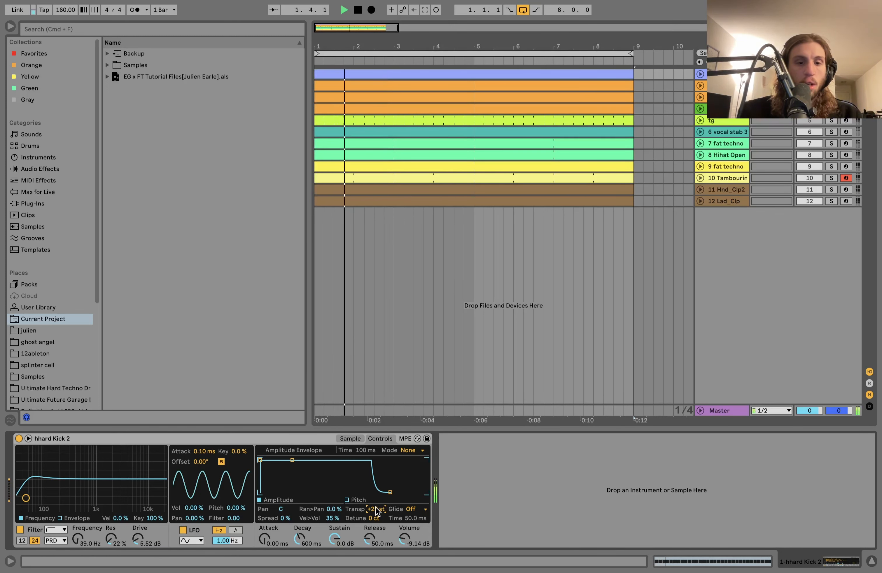
key(space)
key(super+shift+z)
key(space)
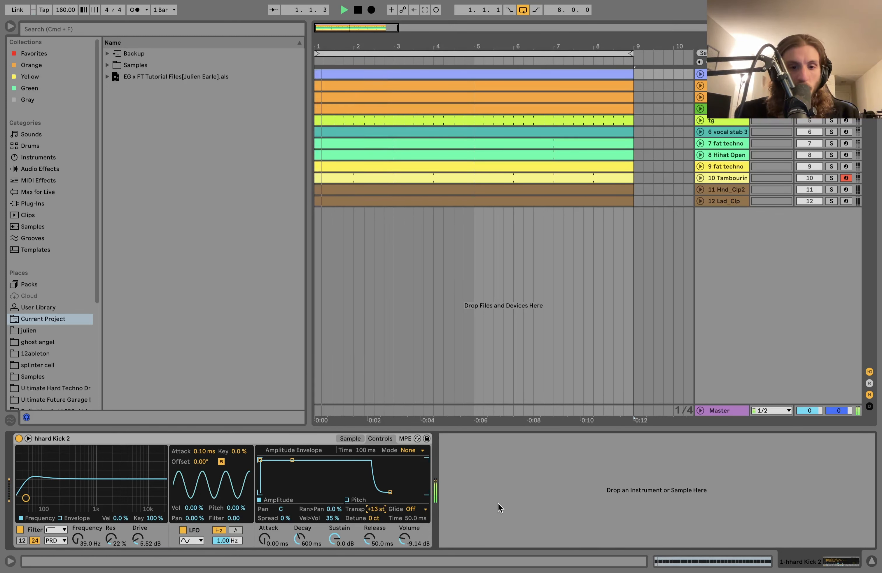
key(space)
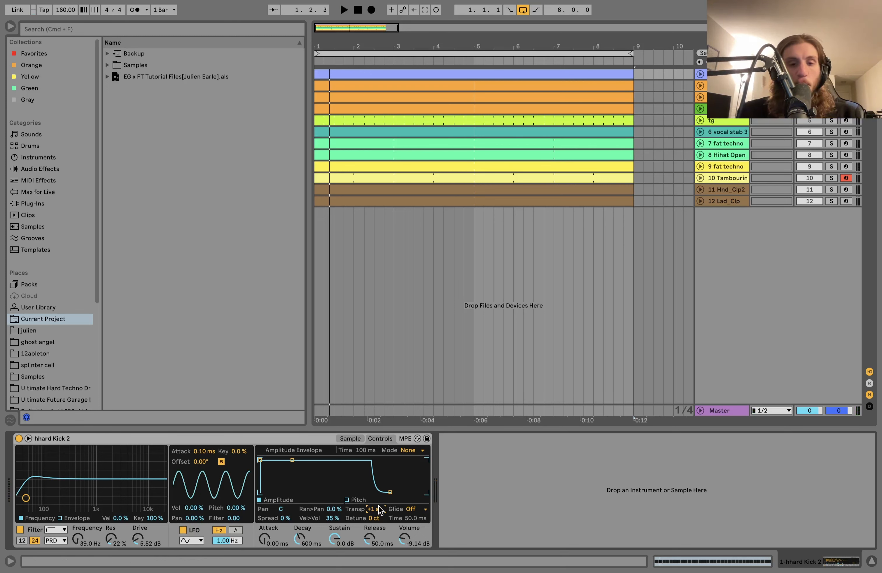
key(super+z)
key(space)
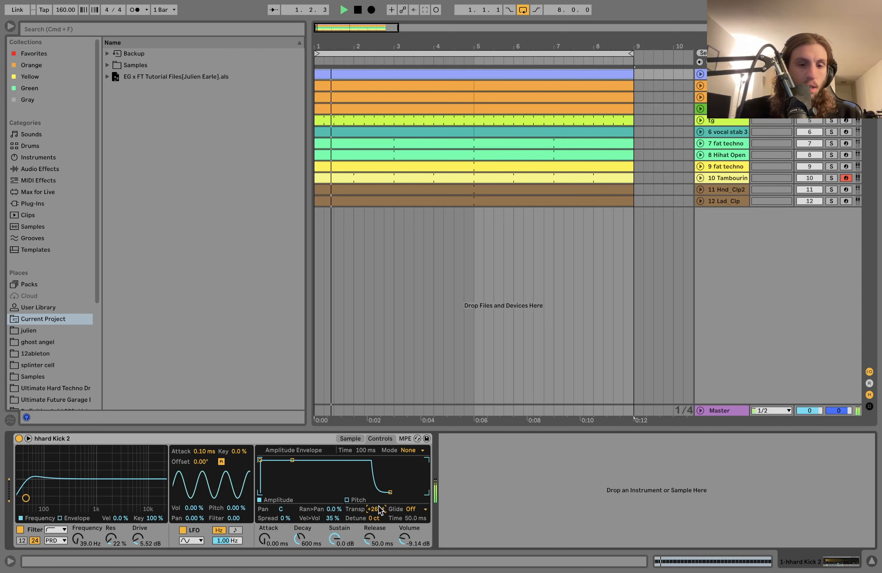
key(space)
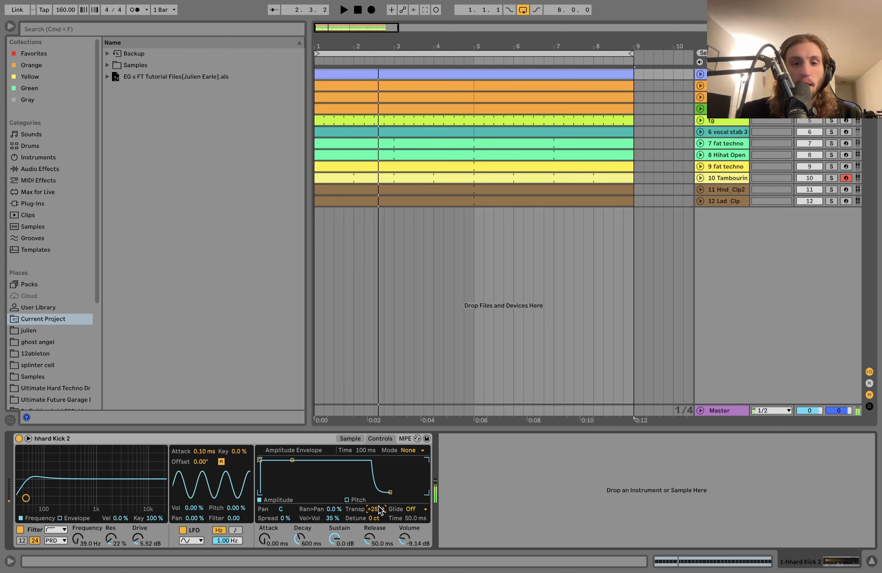
key(space)
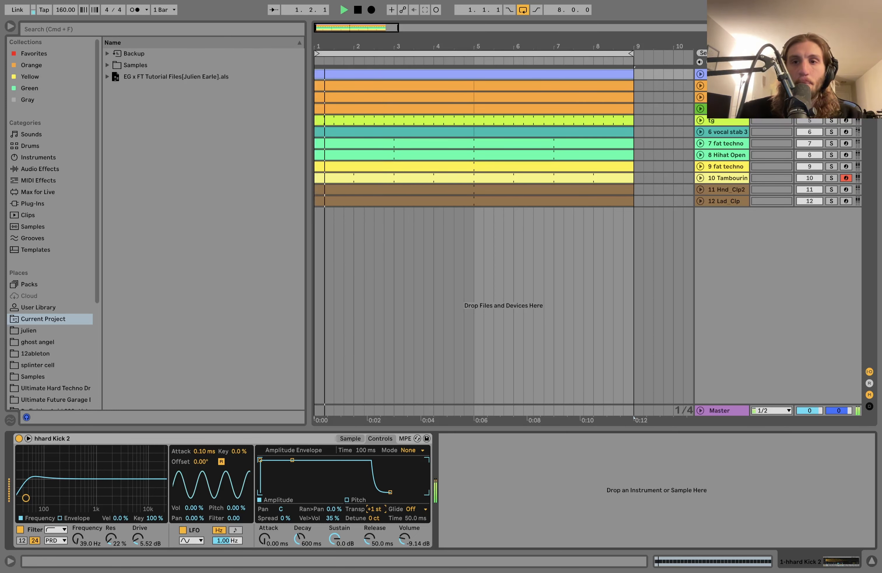
key(space)
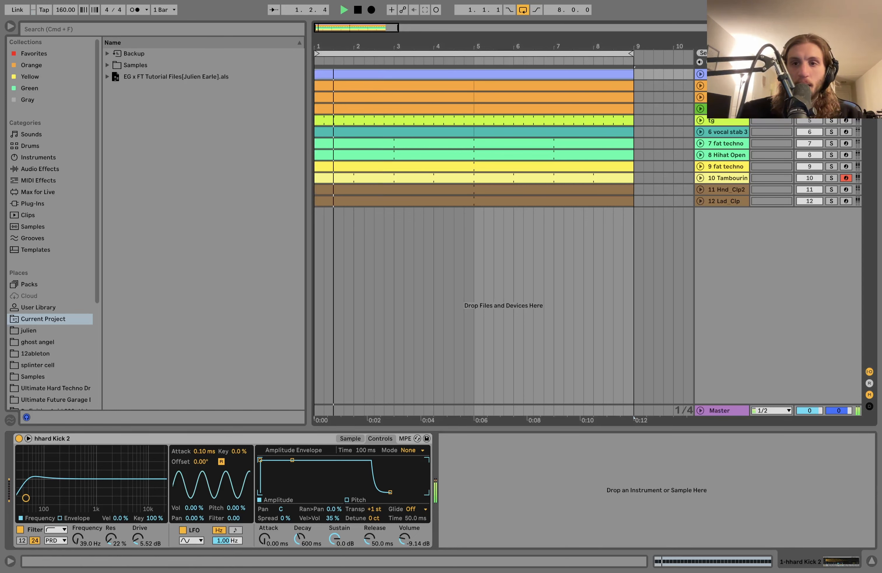
Unfold the 2 Operator and 3 Operator tracks and play their bassline over the loop
click(665, 86)
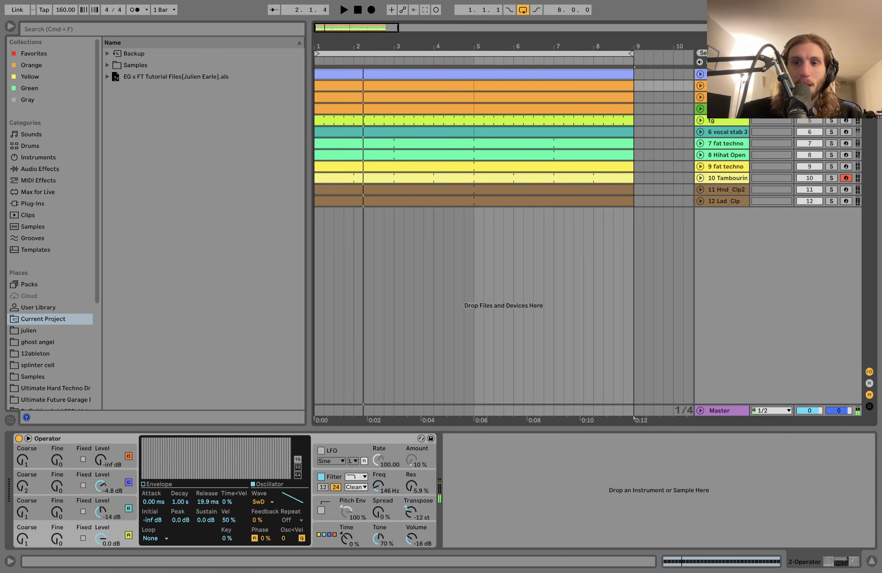
click(701, 98)
click(701, 85)
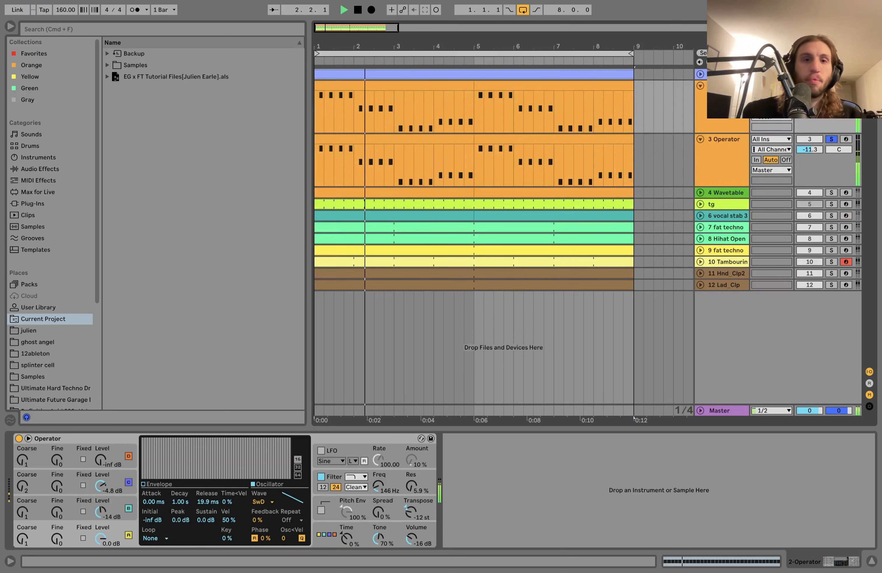
click(701, 192)
click(700, 192)
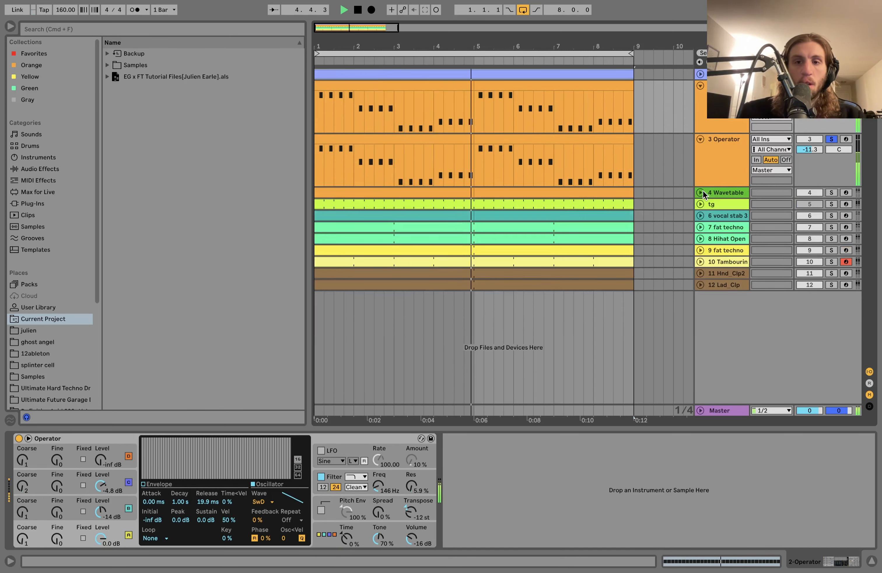
key(space)
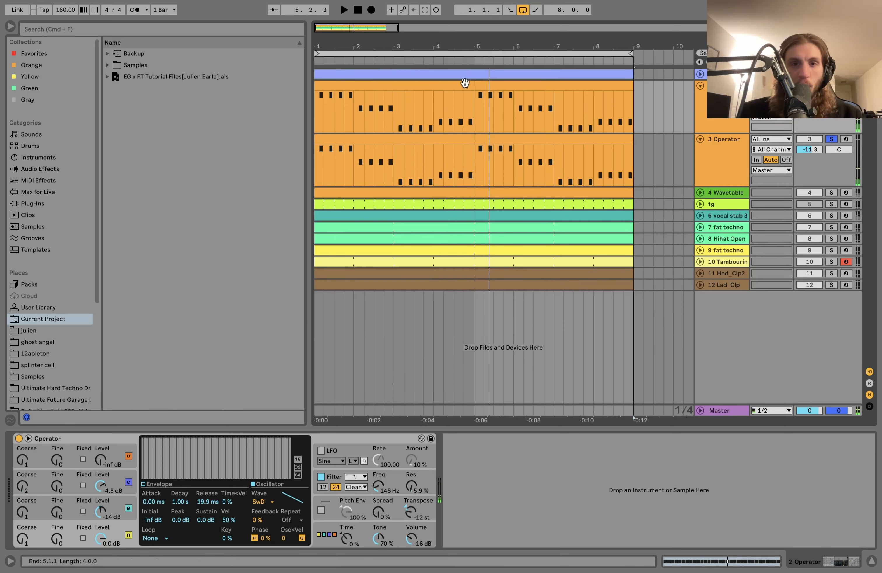
Open the first MIDI clip on the 2 Operator track, examine its A#1, G#1, F1 and F#1 notes, and audition it
double_click(449, 82)
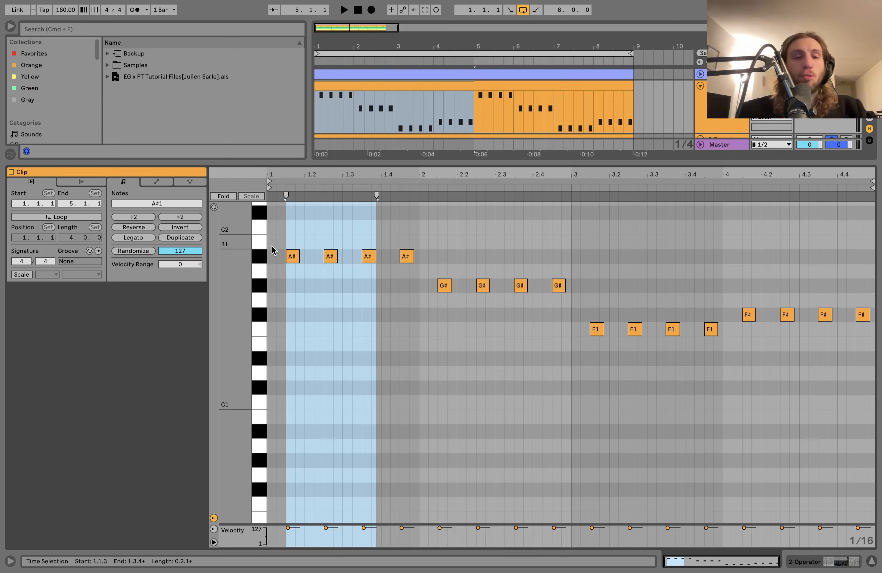
click(263, 258)
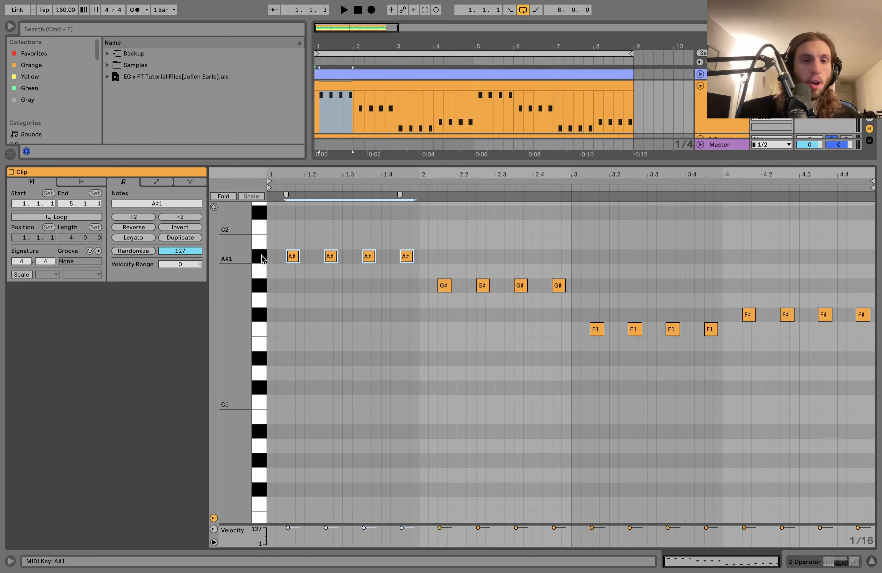
click(262, 286)
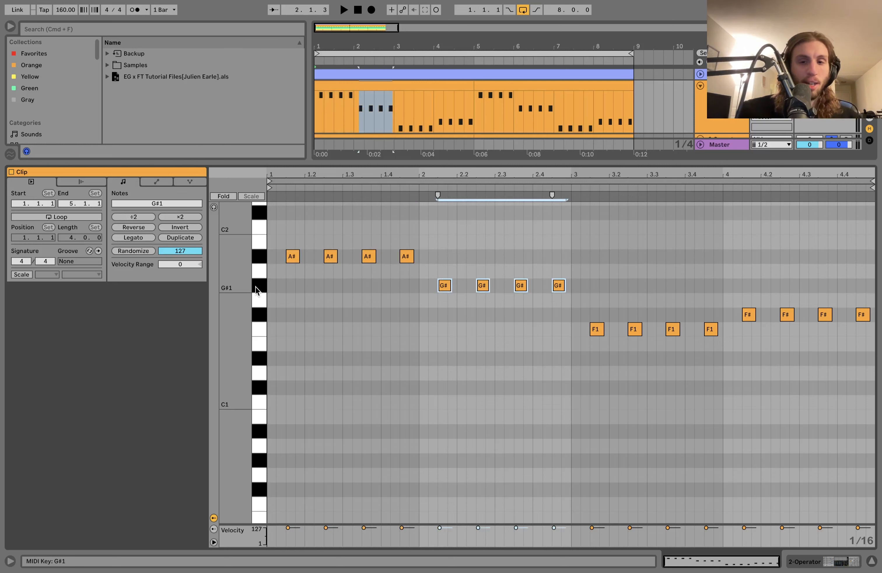
click(262, 329)
click(260, 317)
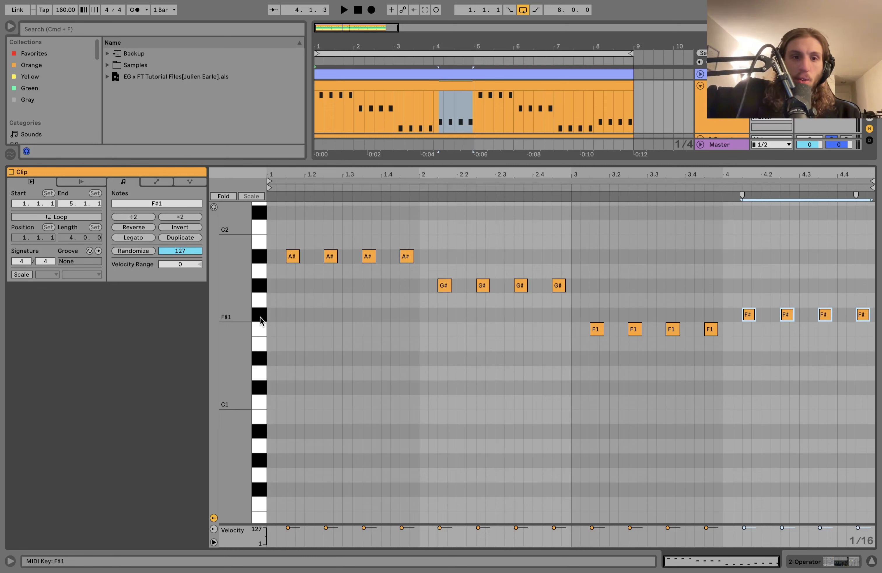
key(space)
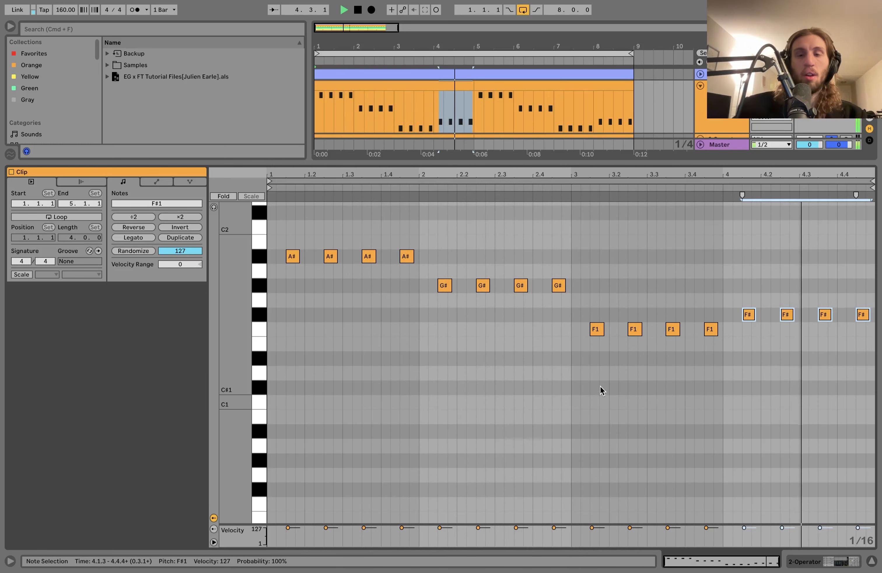
key(space)
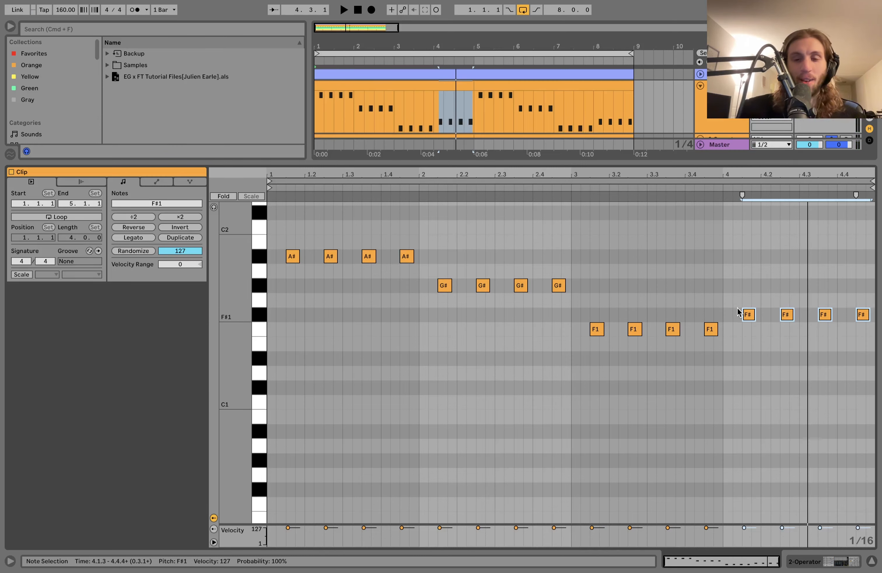
Show the Operator device of the 2 Operator track and play its first clip from the start to hear oscillator A
double_click(741, 128)
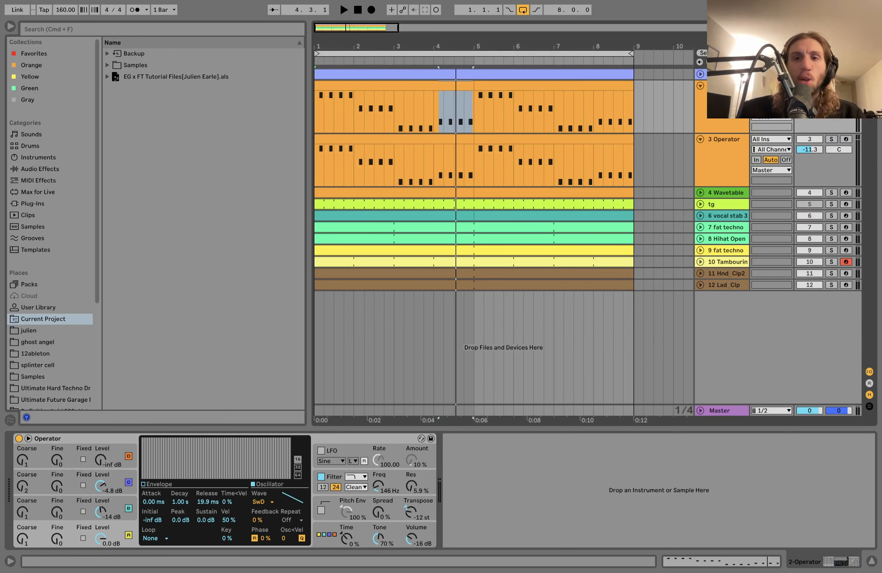
click(385, 85)
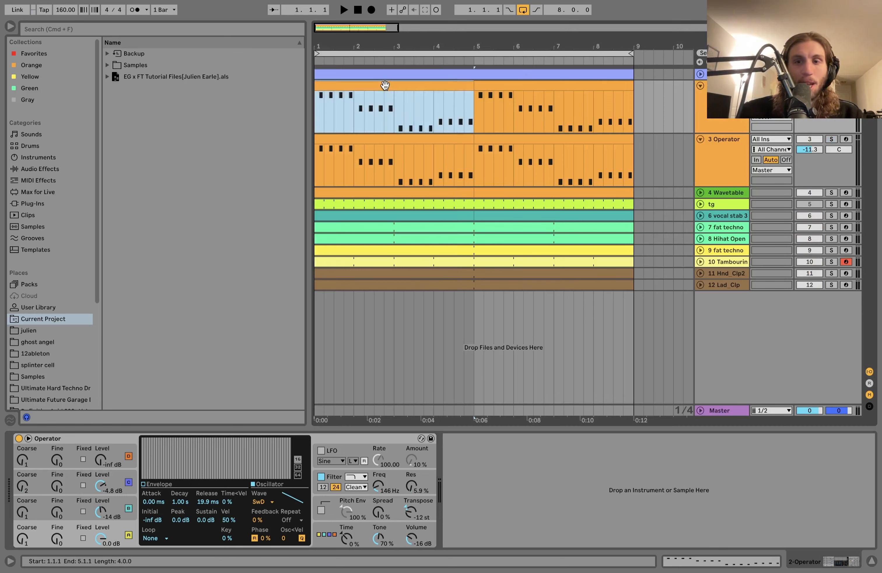
key(space)
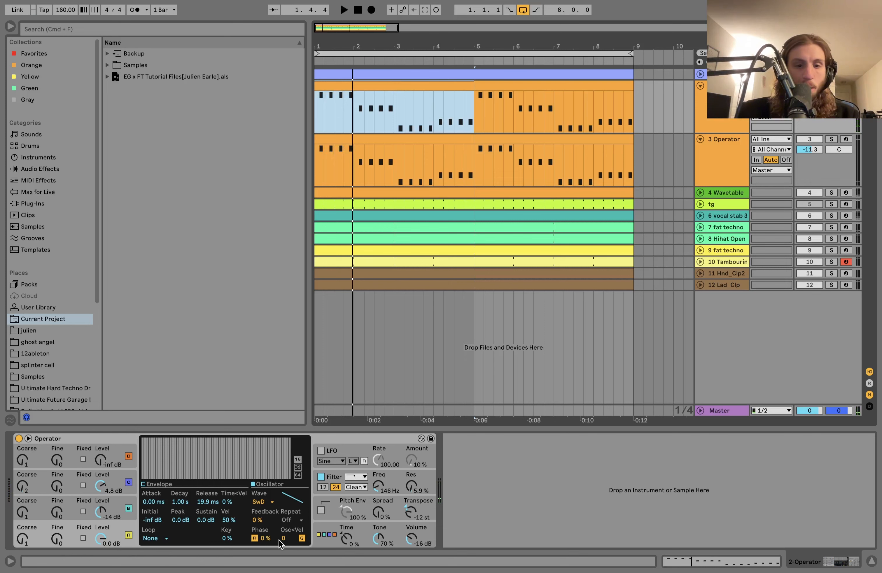
click(238, 482)
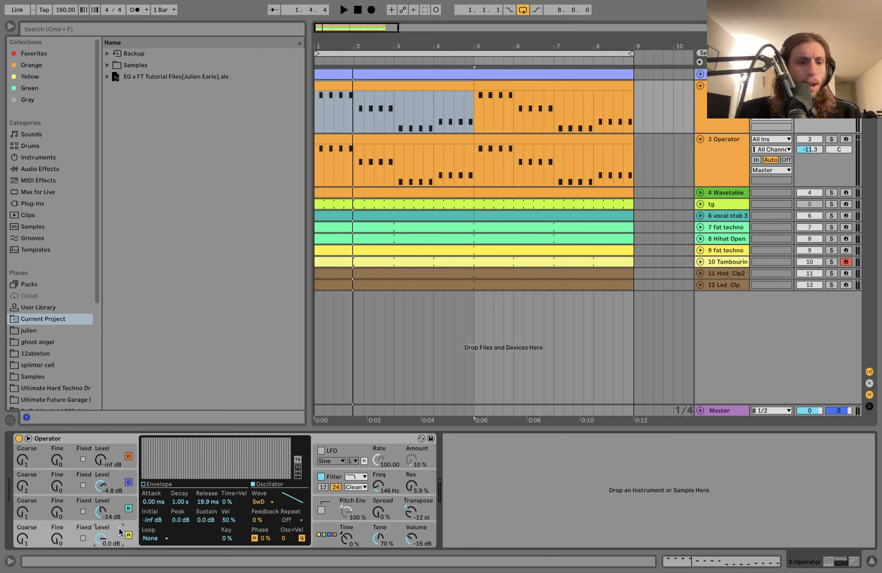
key(space)
key(space)
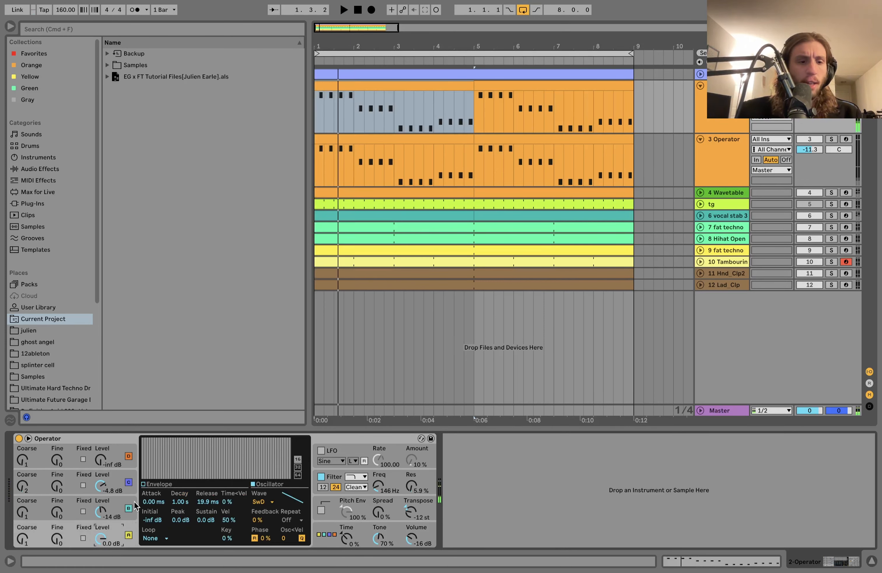
Inspect the settings of oscillators B and C in Operator and audition the bass
click(120, 506)
click(111, 480)
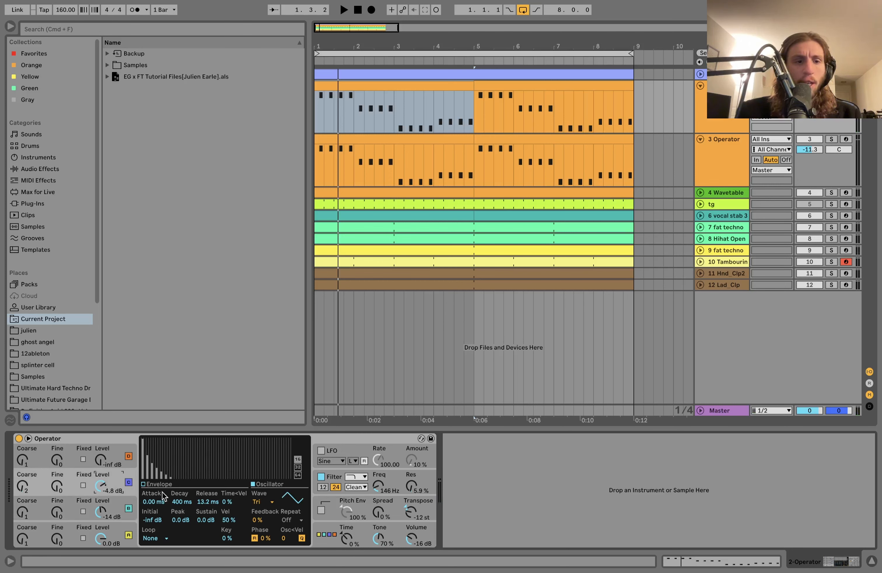
key(space)
key(space)
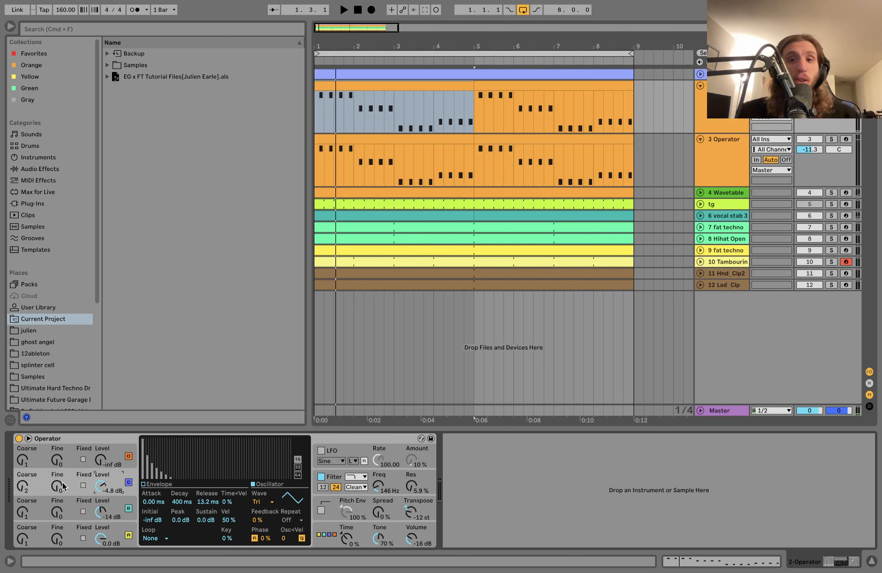
Try a different coarse tuning on oscillator C while the bass plays, and return it to 2
click(23, 487)
key(space)
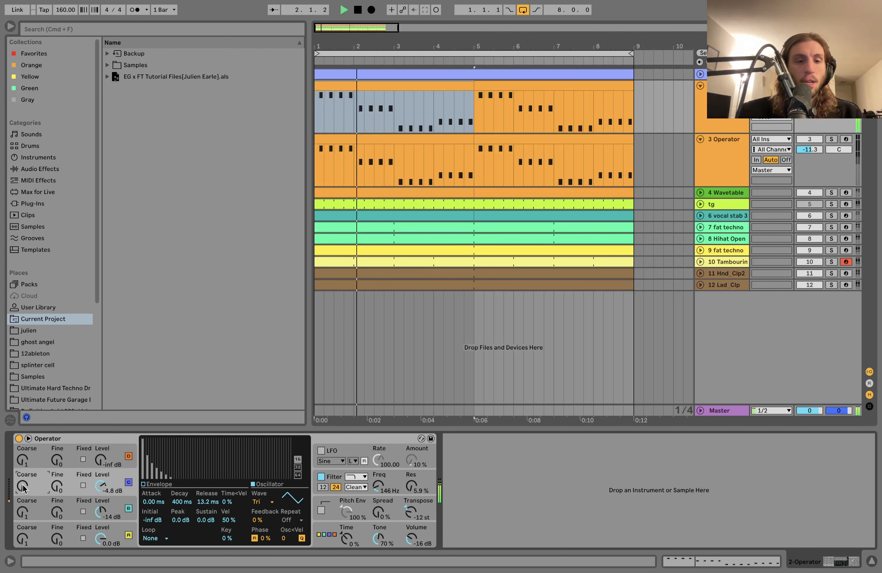
key(space)
drag(23, 487, 34, 496)
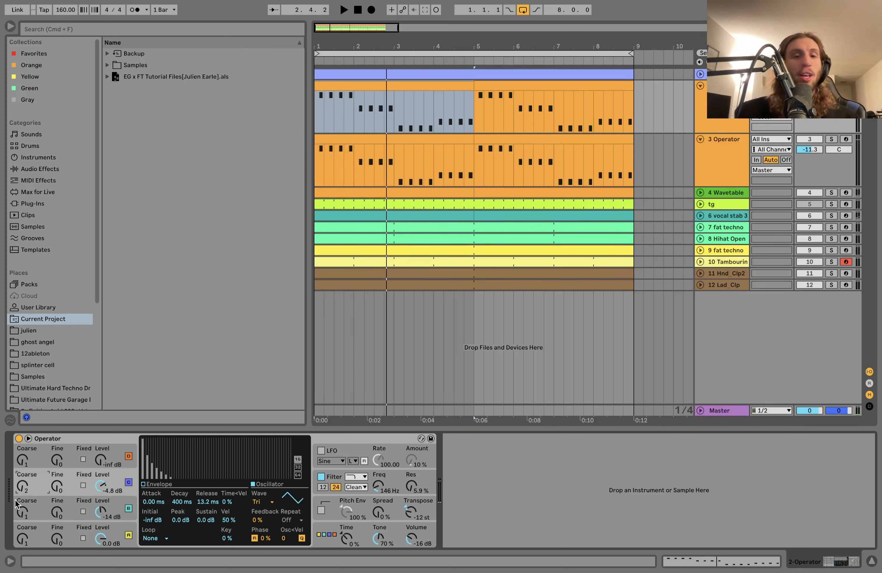
Display the bass filter's envelope, and solo the 3 Operator track to inspect its oscillator A settings
click(399, 478)
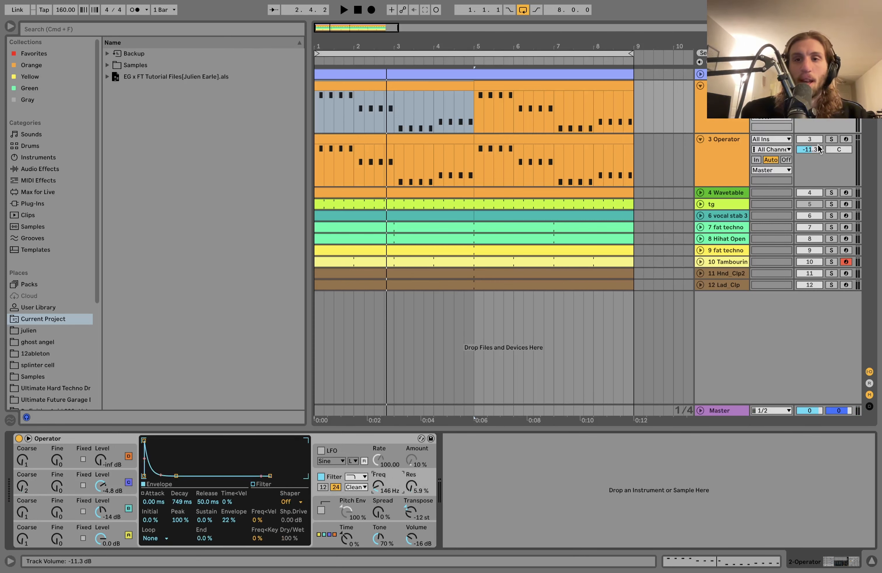
click(832, 139)
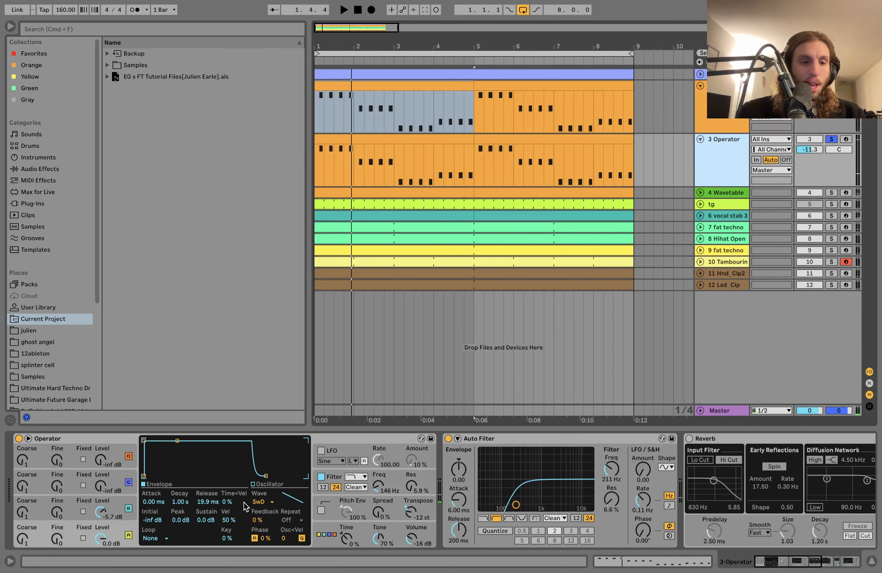
click(320, 535)
click(111, 538)
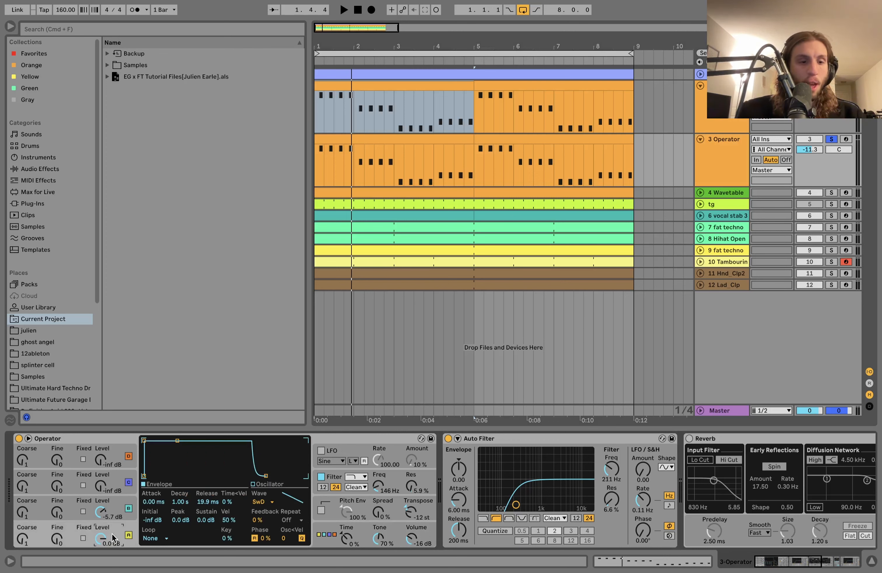
Inspect oscillator B and the filter envelope of the 3 Operator bass, and audition the sound
click(109, 507)
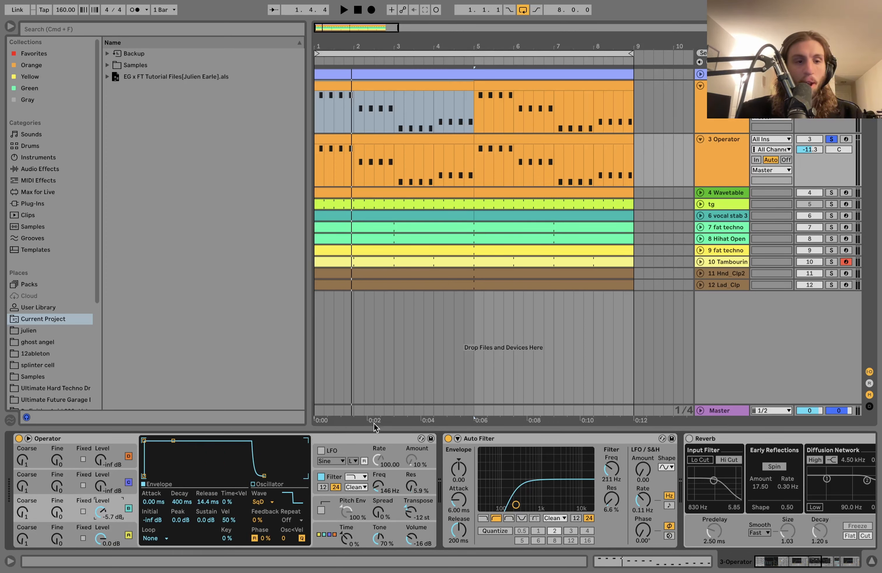
key(space)
click(388, 477)
key(space)
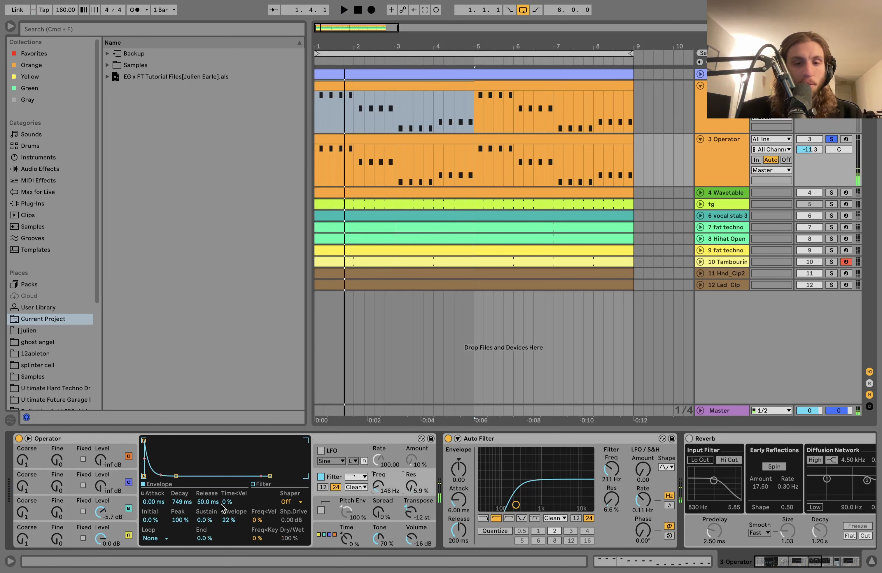
Examine the Reverb, Overdrive and second Auto Filter on the 3 Operator track while auditioning the bass
scroll(337, 532, right, 3)
scroll(336, 532, right, 5)
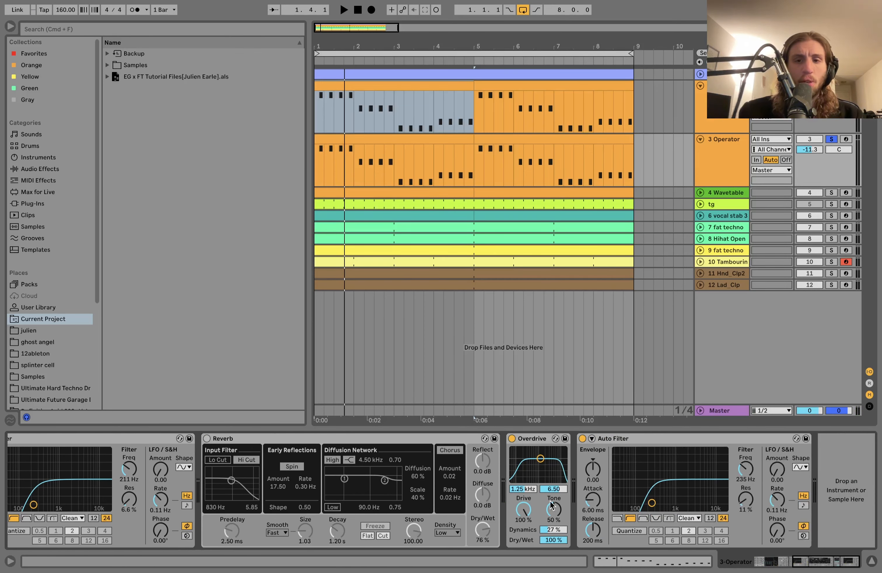
key(space)
key(space)
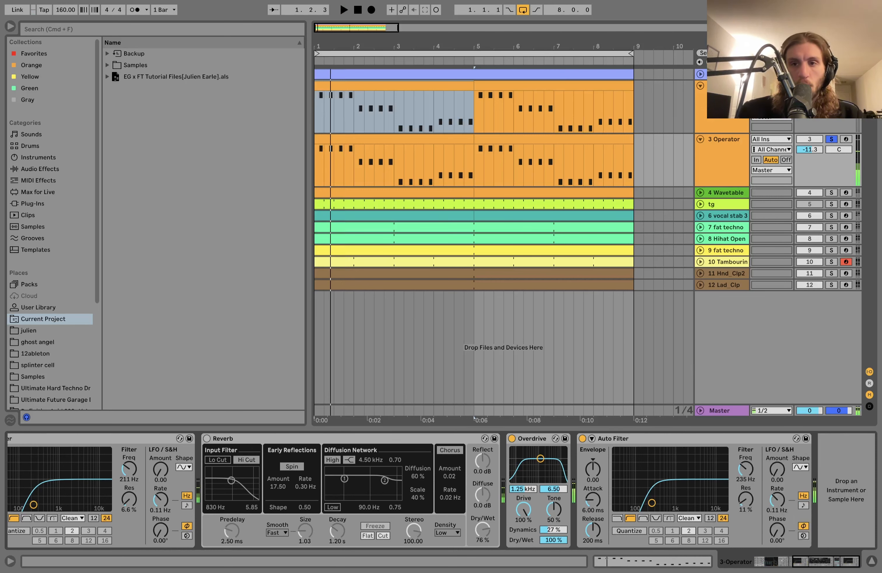
click(724, 153)
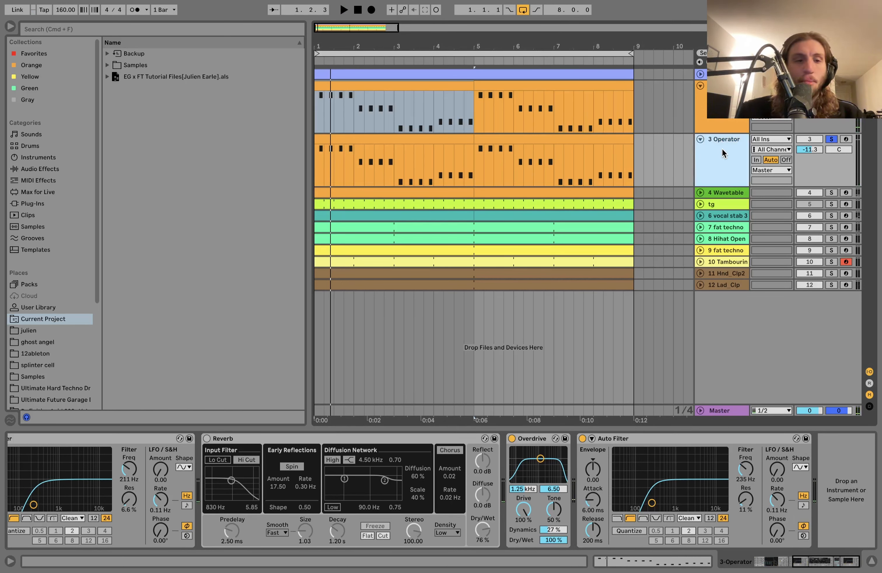
key(space)
key(space)
Delete the deactivated Reverb from the 3 Operator track's device chain
mouse_move(579, 570)
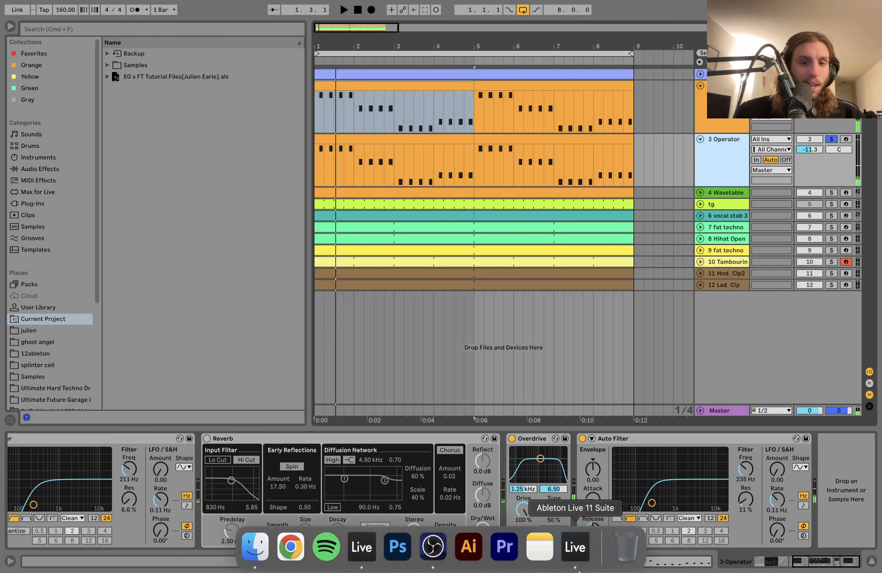
click(425, 446)
key(Delete)
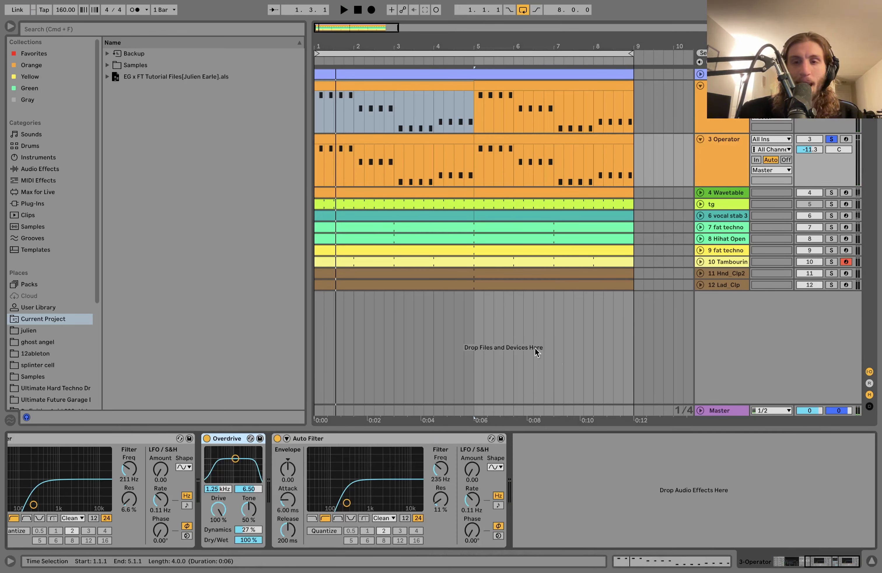
Solo and unfold the 4 Wavetable track, and play it with its first clip's notes displayed
click(832, 192)
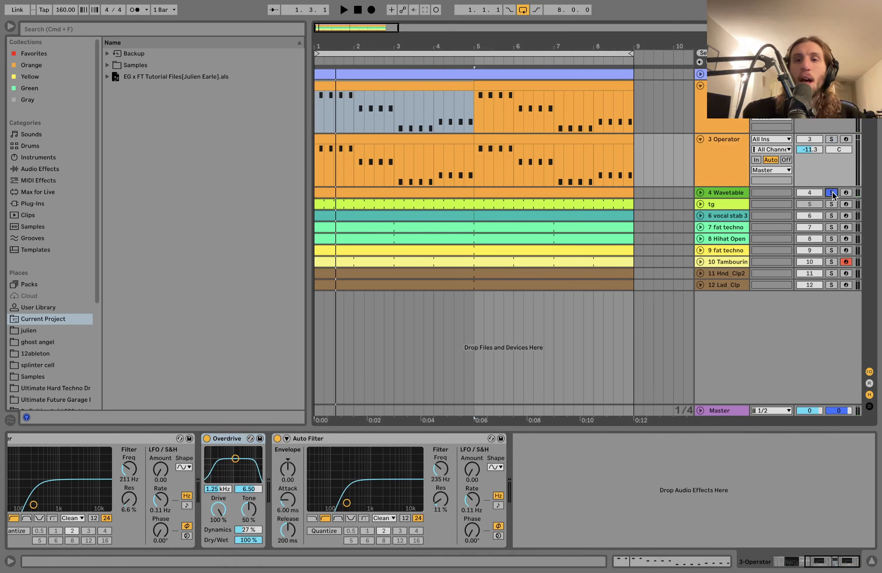
click(700, 192)
key(space)
double_click(394, 193)
drag(245, 366, 235, 358)
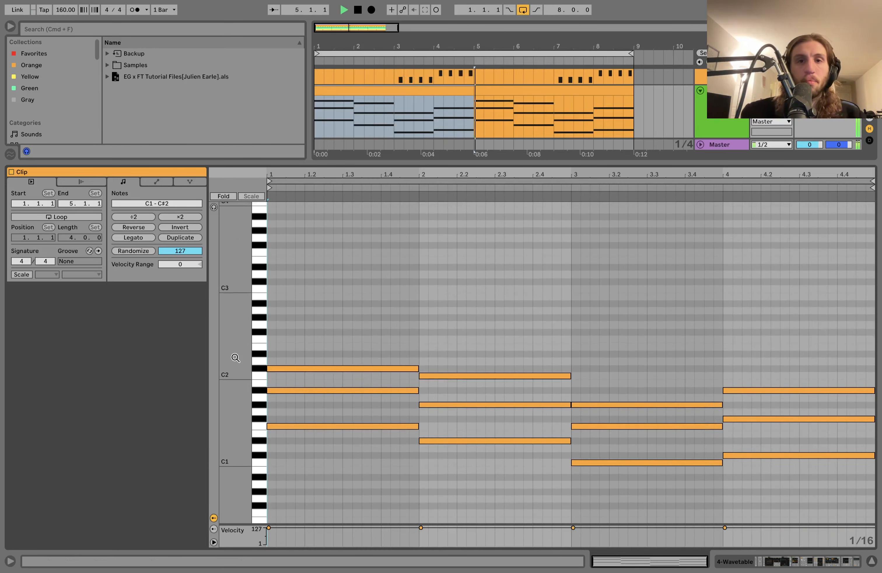
key(space)
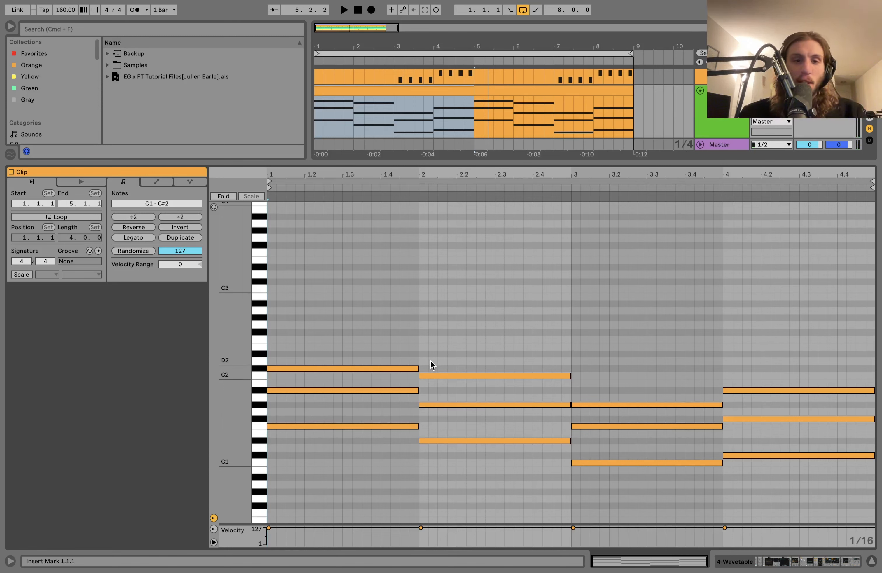
Highlight the A#1, F1 and C#2 notes of the first Wavetable chord, and play the progression
click(373, 391)
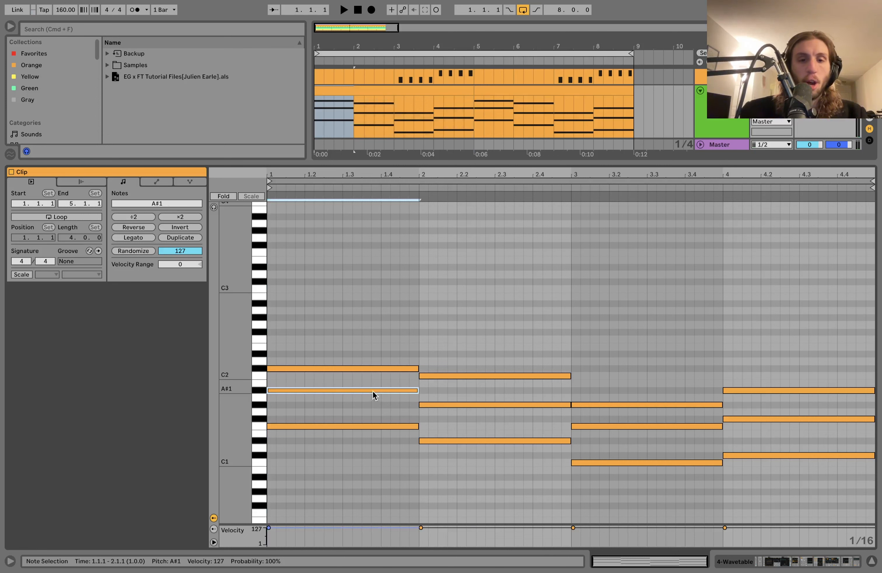
drag(373, 391, 384, 426)
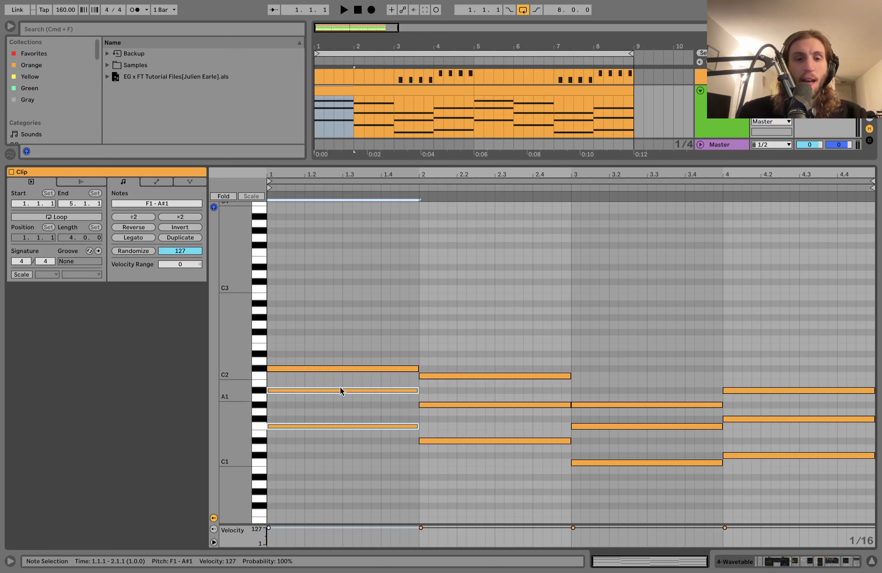
click(357, 369)
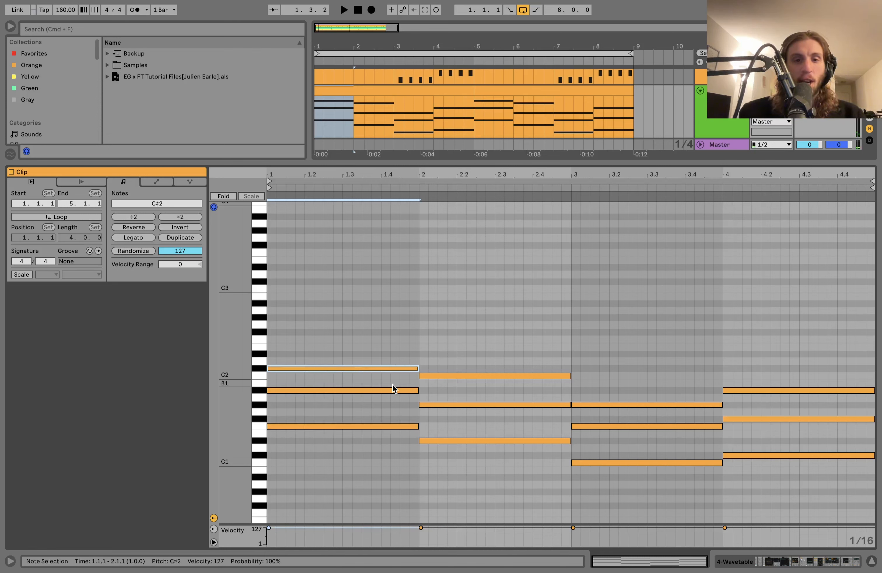
key(space)
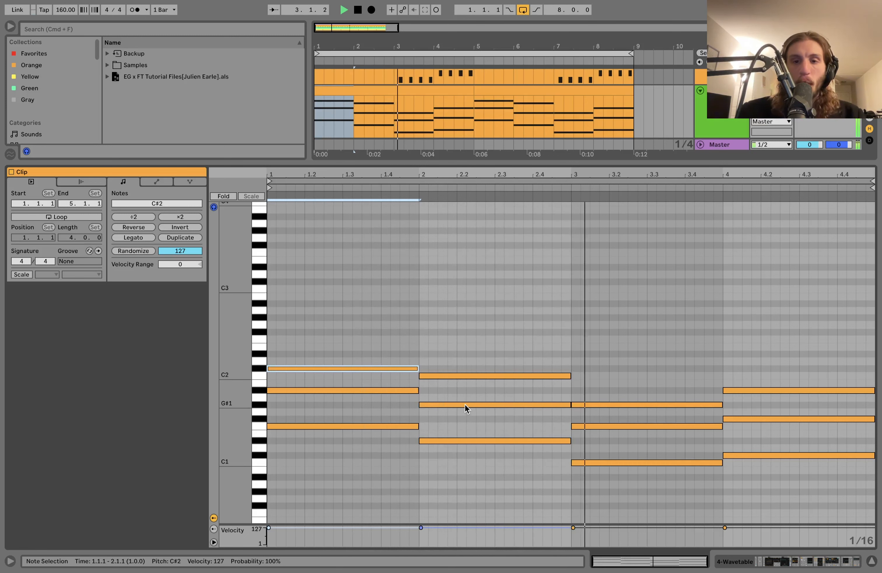
key(space)
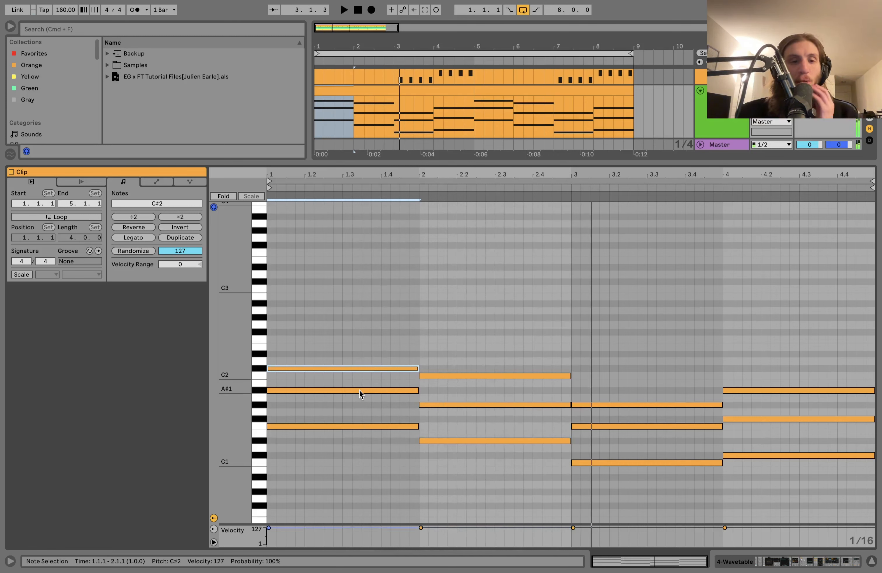
Try the first chord's F1 note one octave higher, and return it to F1
click(331, 427)
key(shift+Up)
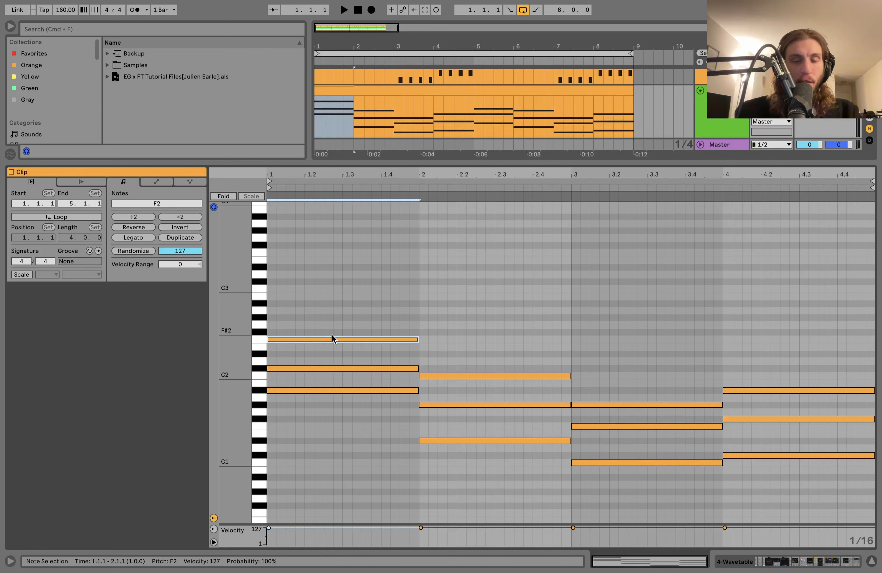
key(shift+Down)
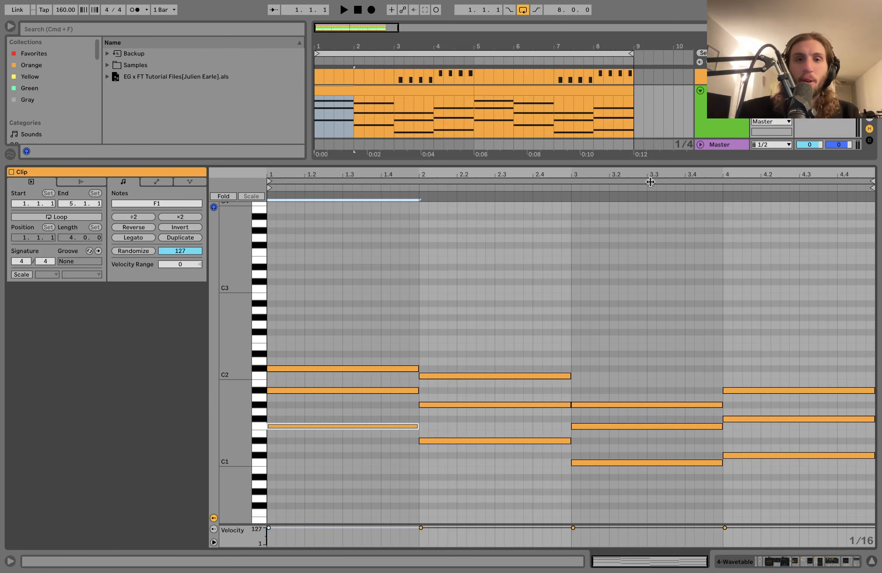
Reopen the first Wavetable clip, highlight the first chord's C#2 note, play the chords, and return to the devices
key(space)
key(shift+Tab)
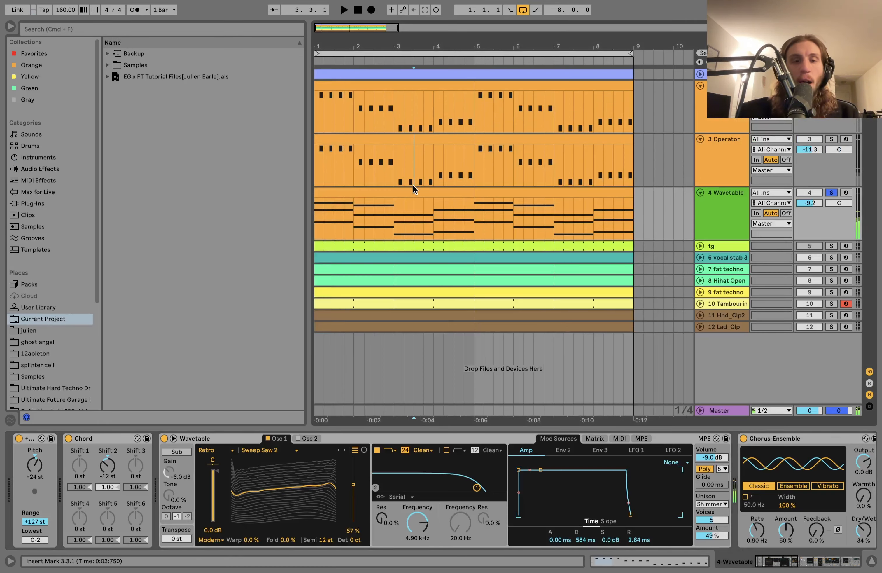
double_click(412, 191)
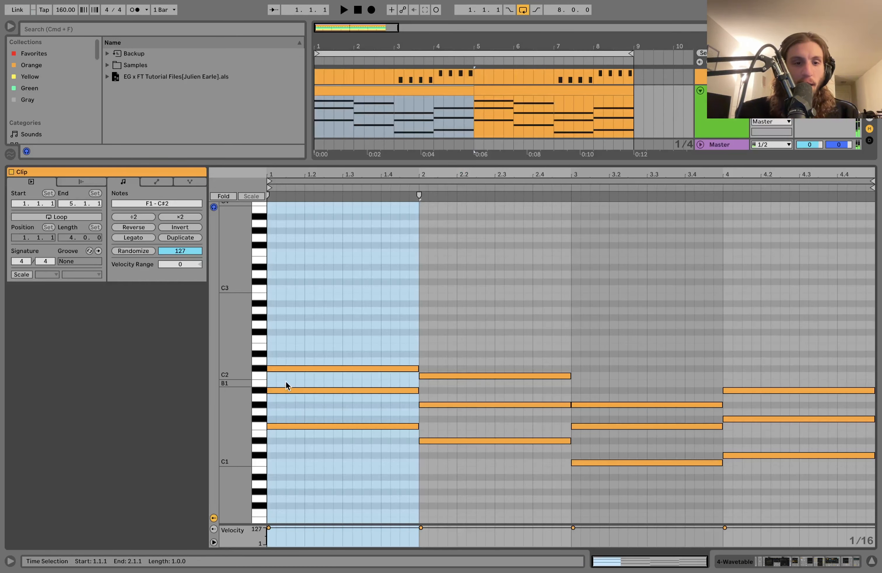
click(259, 367)
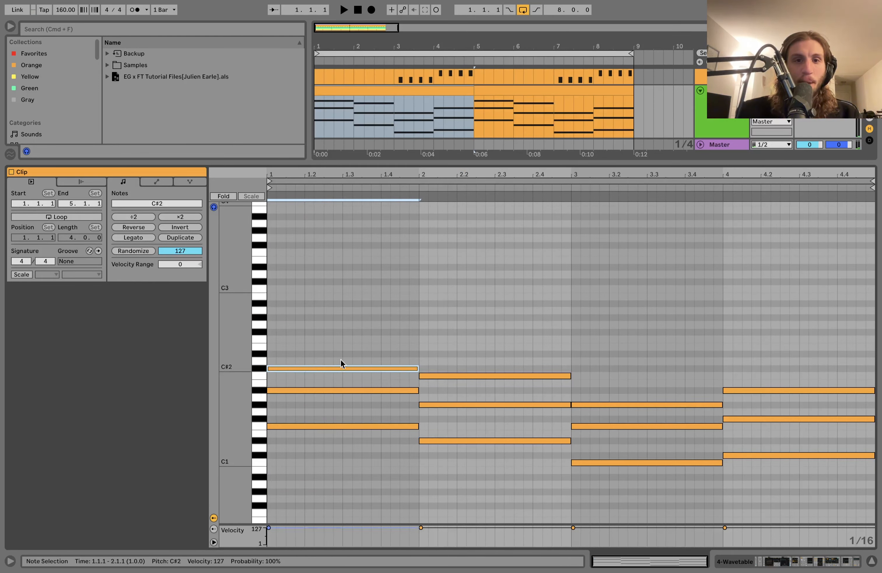
key(space)
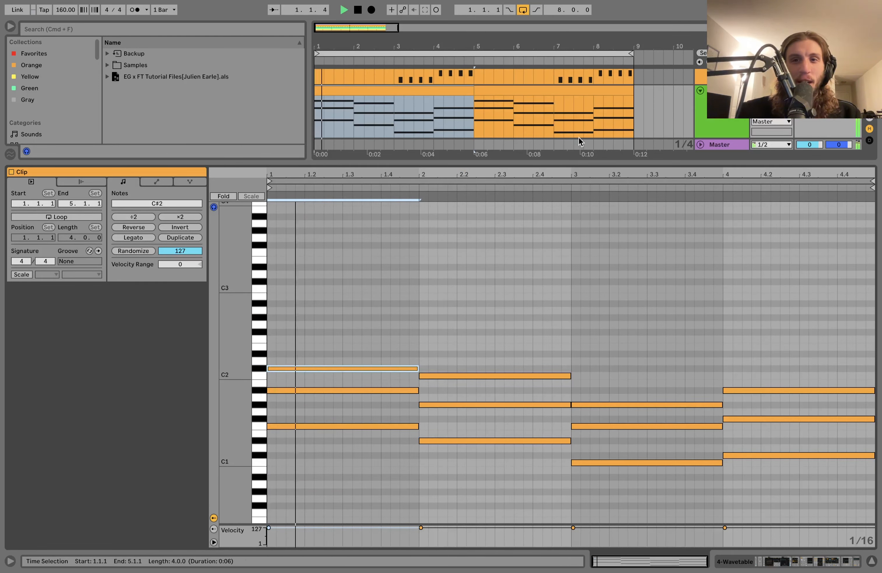
double_click(718, 120)
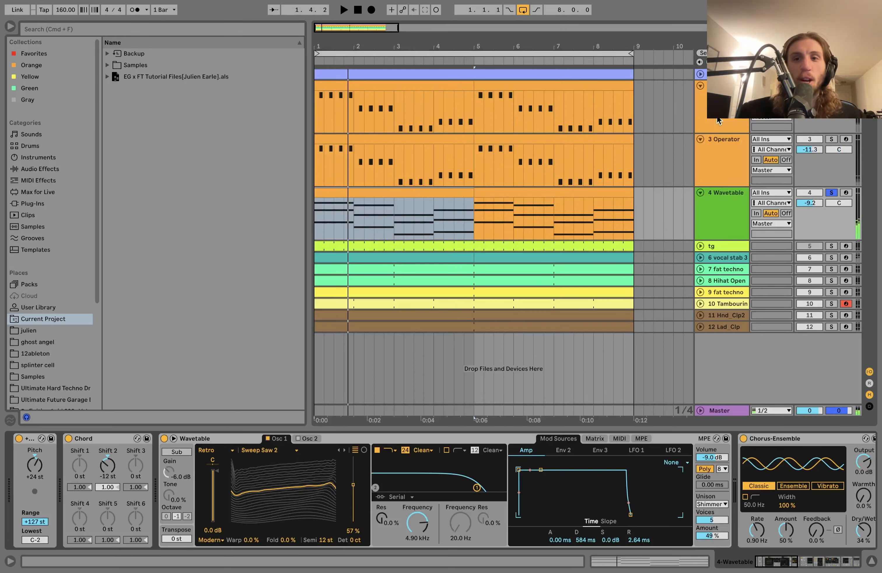
Examine the Pitch, Chord and Wavetable devices at the start of the 4 Wavetable track's chain
click(728, 203)
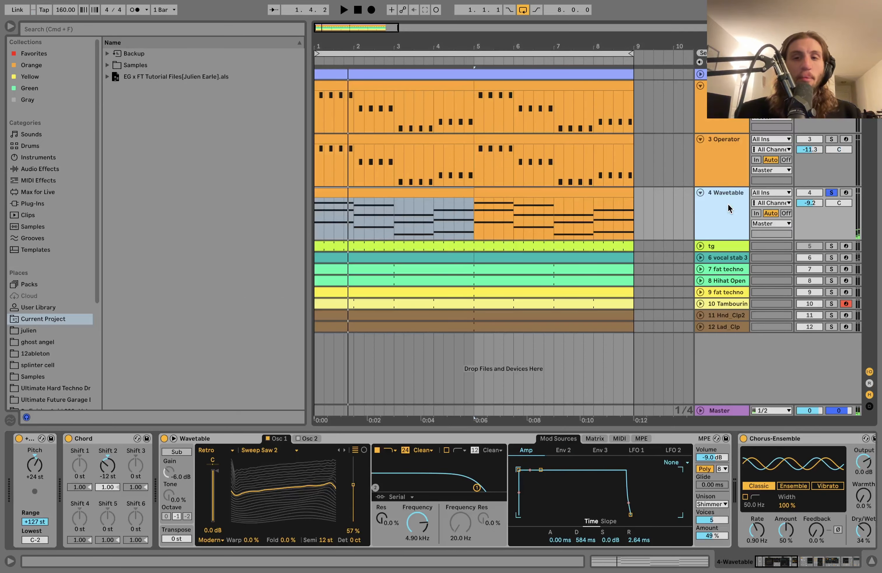
click(649, 358)
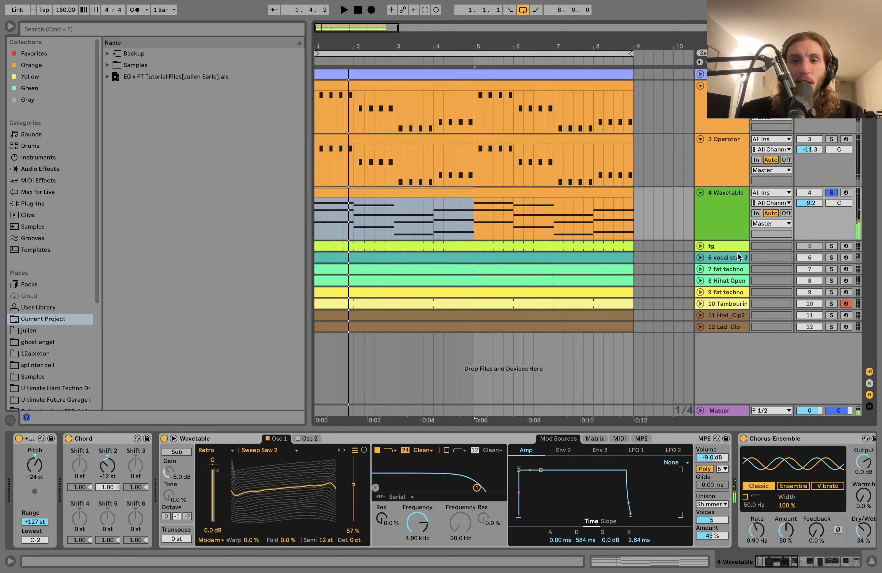
click(729, 226)
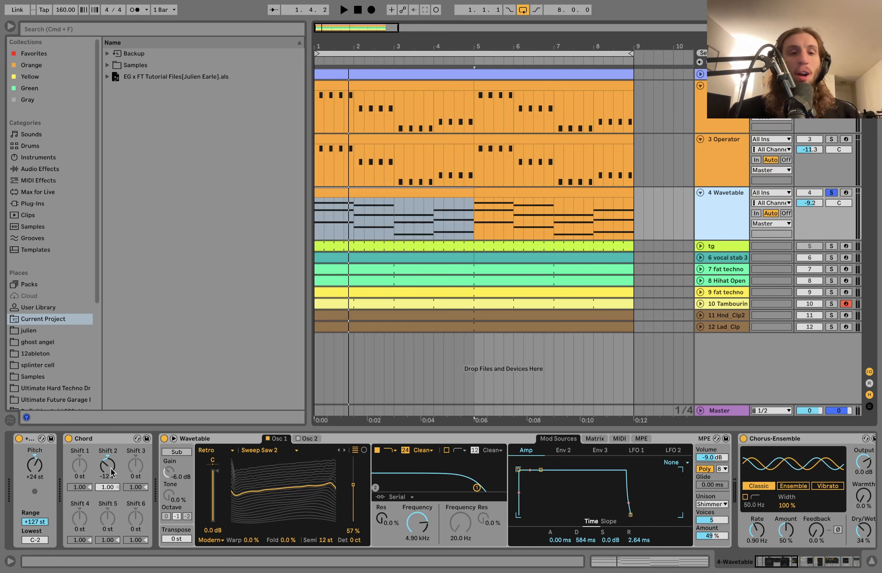
scroll(111, 470, right, 2)
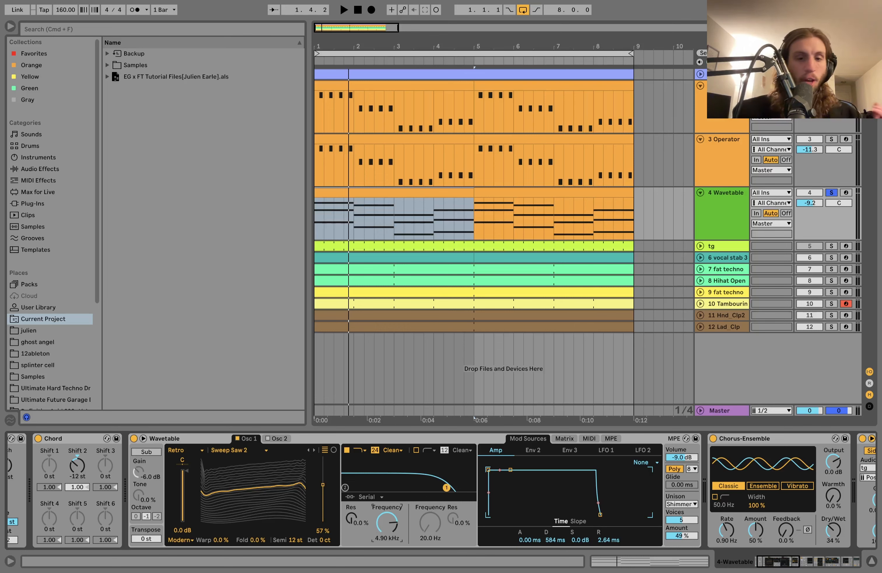
Show Wavetable's modulation matrix, and look through the Chorus-Ensemble, Gate and Delay that follow
click(574, 437)
scroll(575, 438, right, 10)
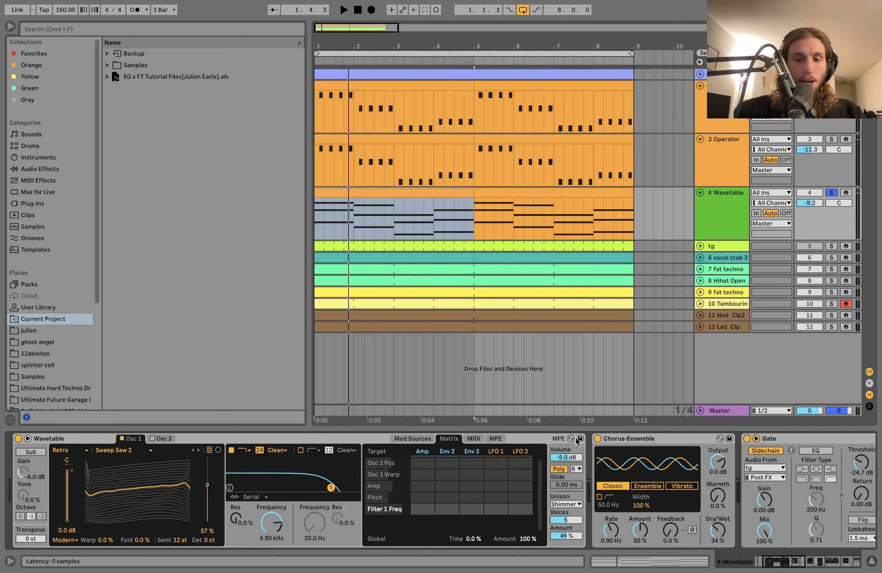
scroll(526, 525, right, 14)
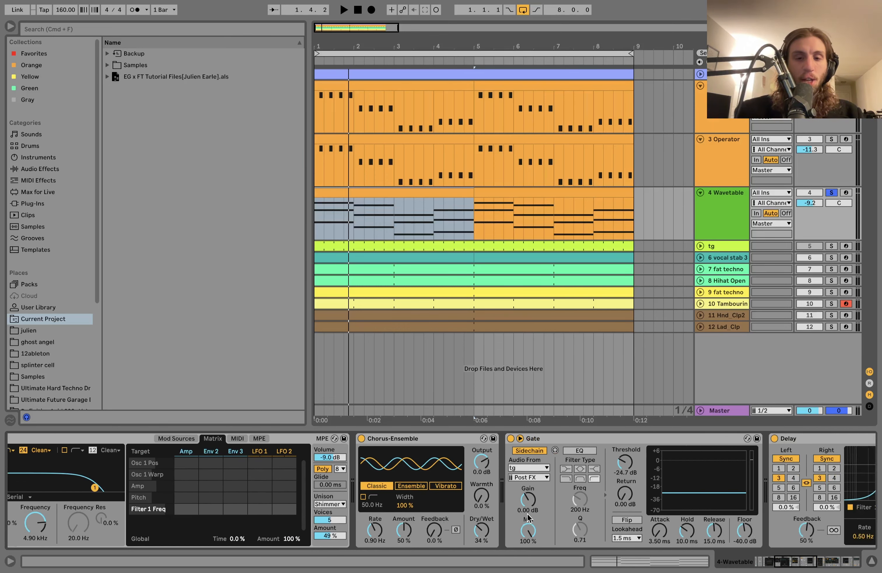
scroll(449, 491, right, 12)
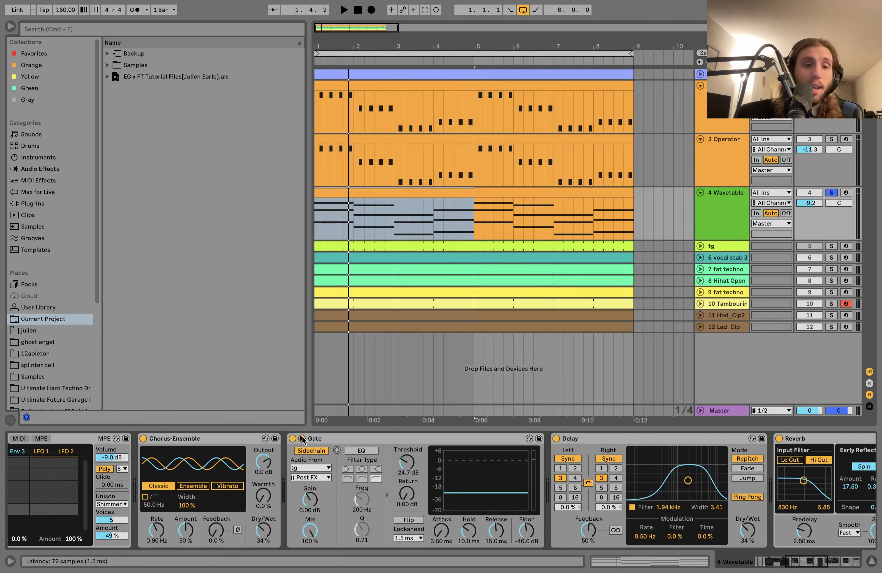
Select the sidechained Gate, unfold its tg source track, and play the gated Wavetable chords
click(317, 439)
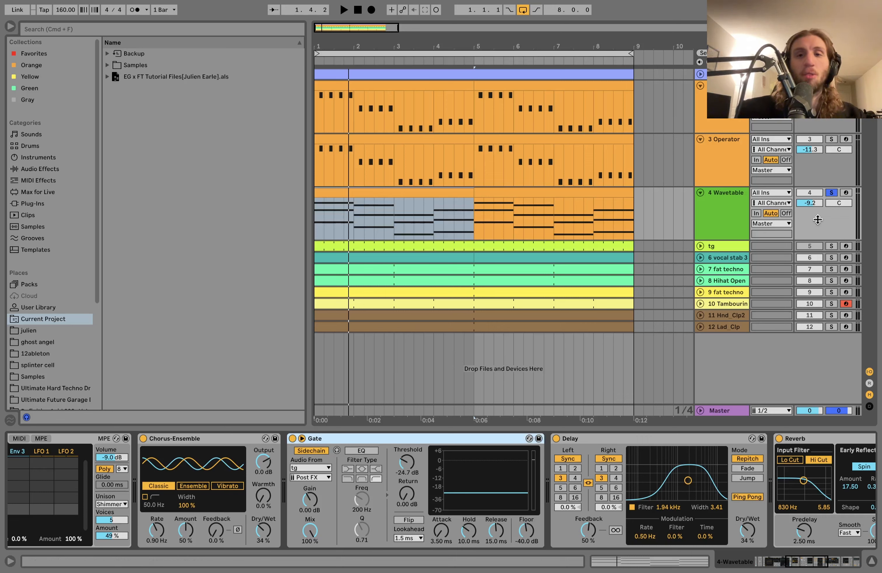
click(697, 245)
key(space)
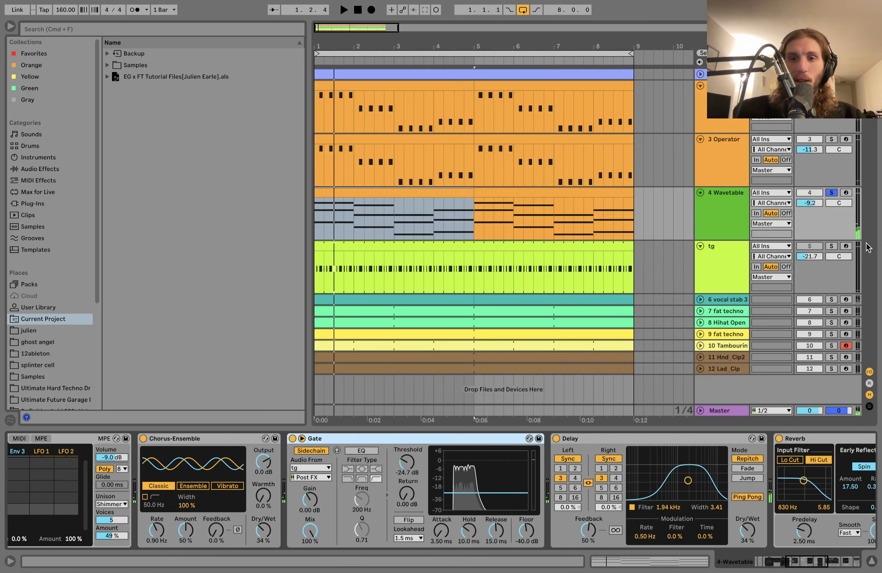
Solo the tg track, display its Operator device, and play the sidechain trigger sound
click(834, 246)
click(719, 269)
key(space)
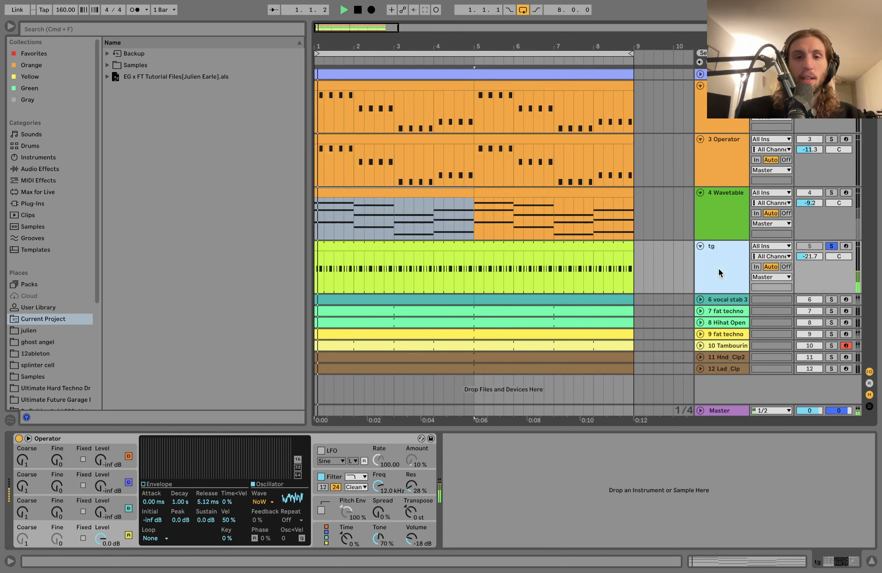
key(space)
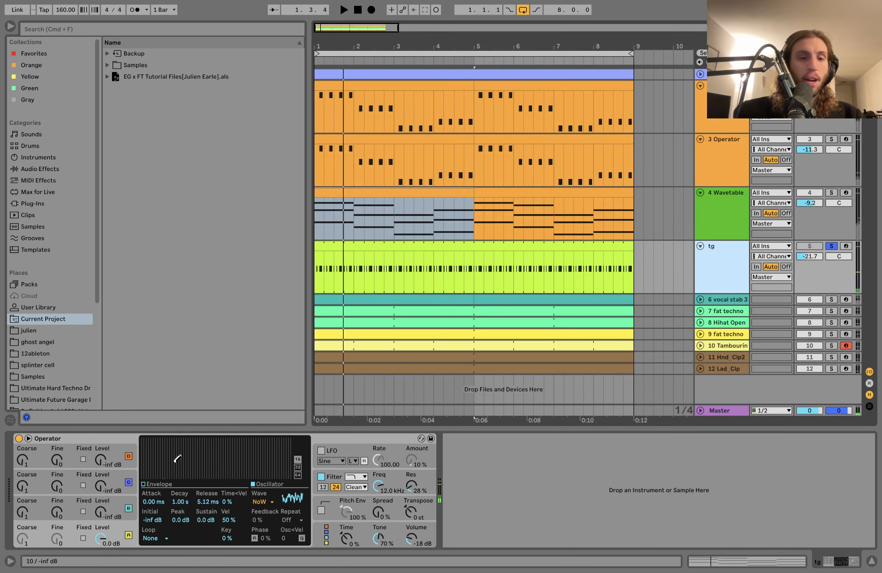
Open the tg clip to view its rhythm, and play the soloed Wavetable track with its Gate displayed
double_click(363, 246)
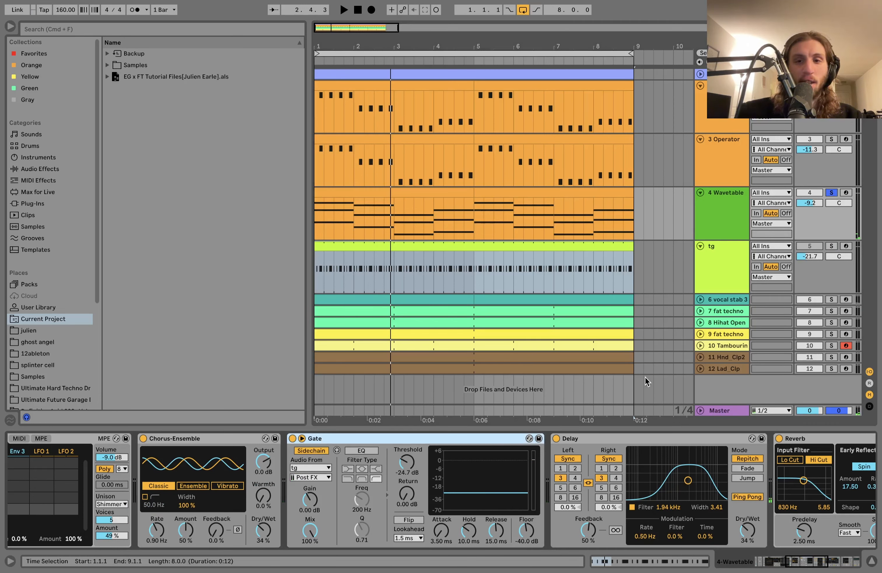
key(space)
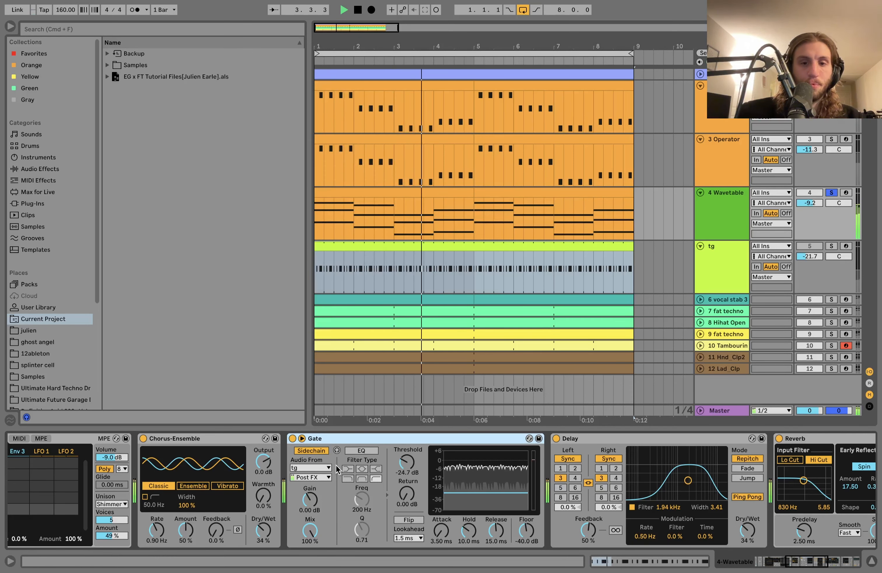
Try a Return of 3 dB on the sidechained Gate and play the Wavetable chords
key(space)
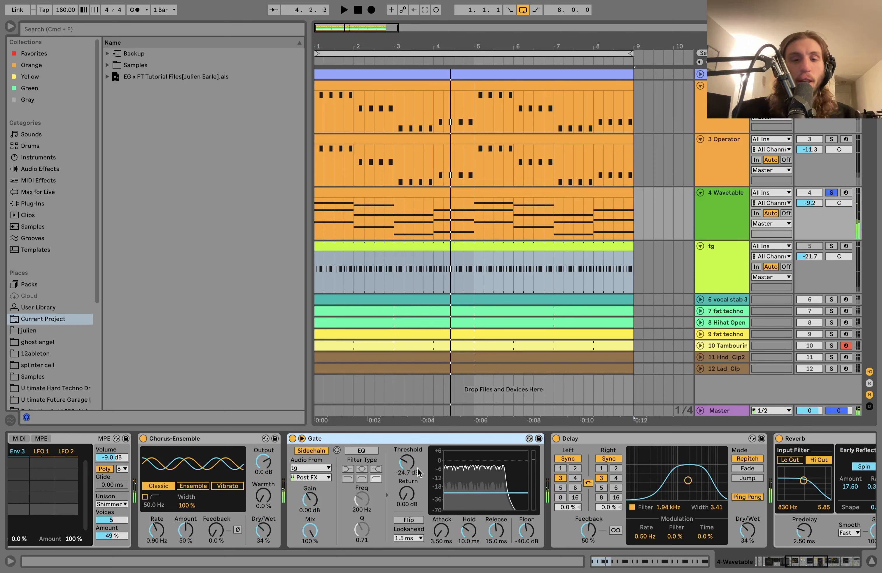
click(404, 504)
text(3)
key(Return)
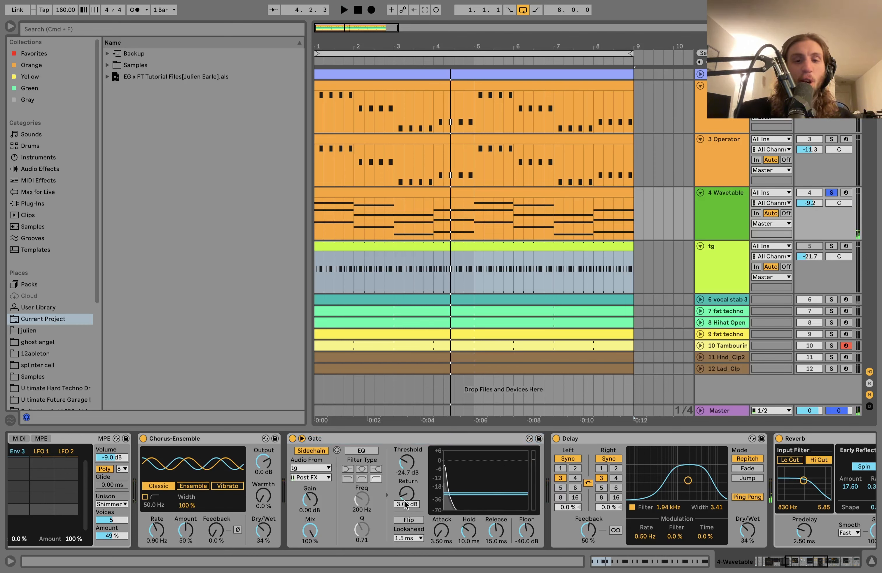
key(space)
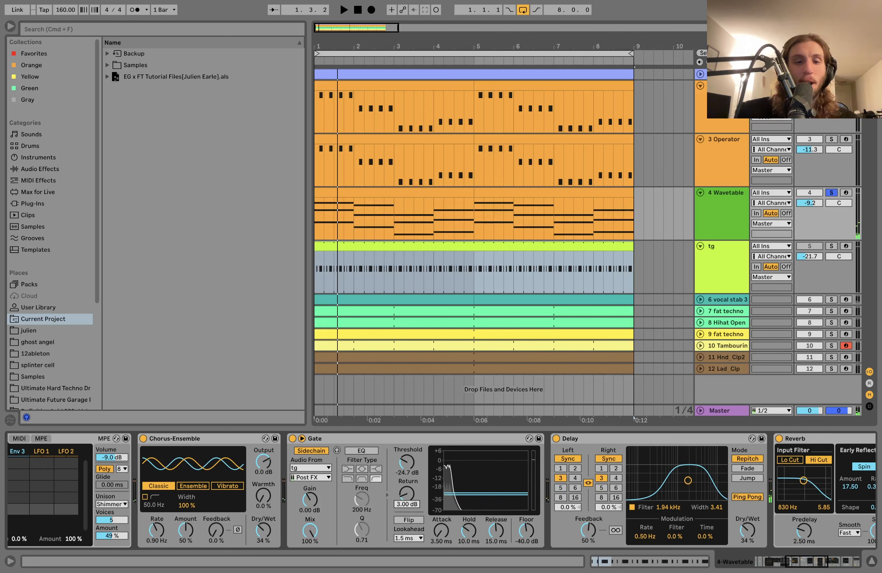
key(space)
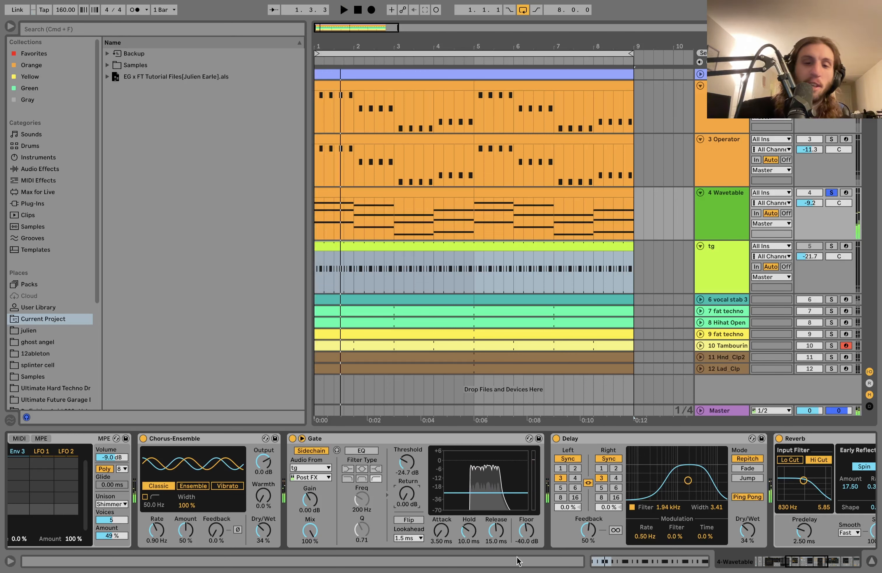
Try shortening the Gate's Release to 1.16 ms while the chords play, and undo the change
key(space)
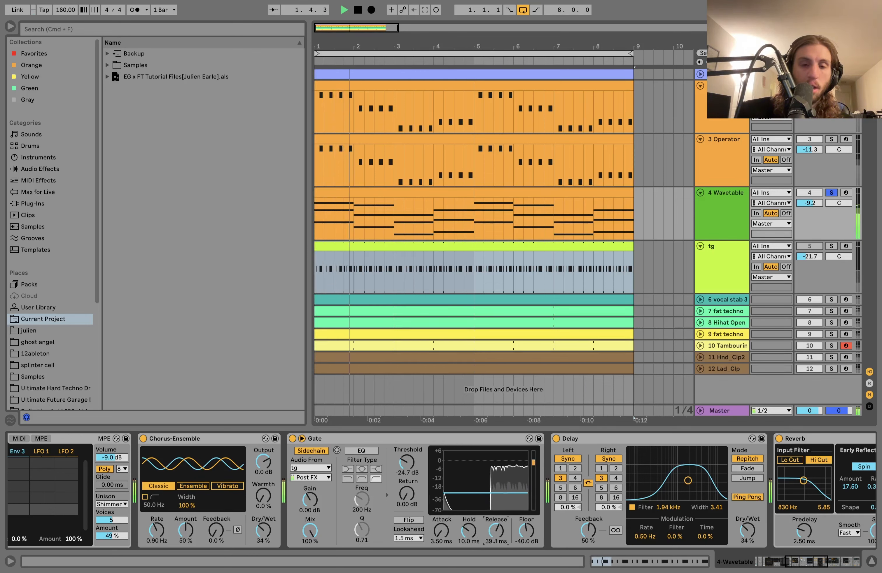
drag(491, 532, 491, 555)
key(space)
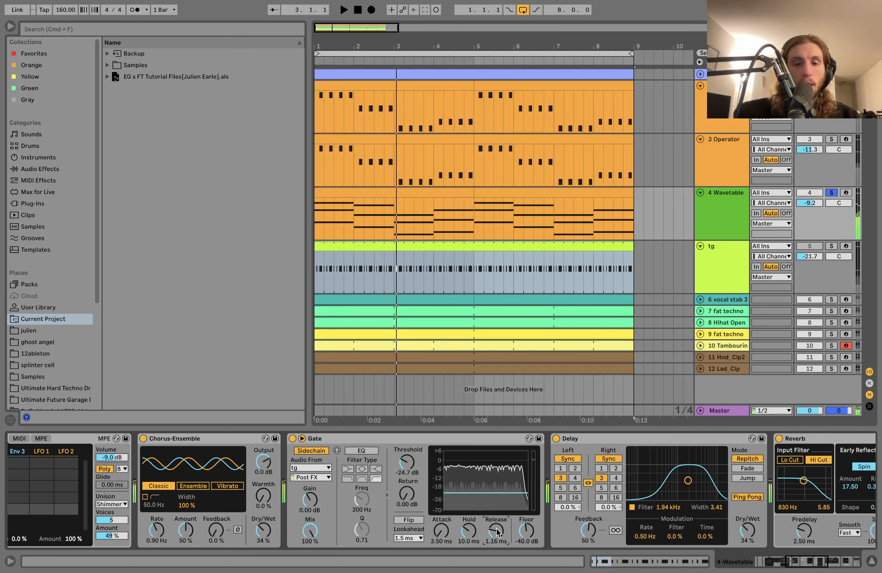
key(super+z)
Show the Reverb, Auto Filter and Auto Pan at the end of the Wavetable chain, and play the soloed chords
scroll(409, 503, right, 10)
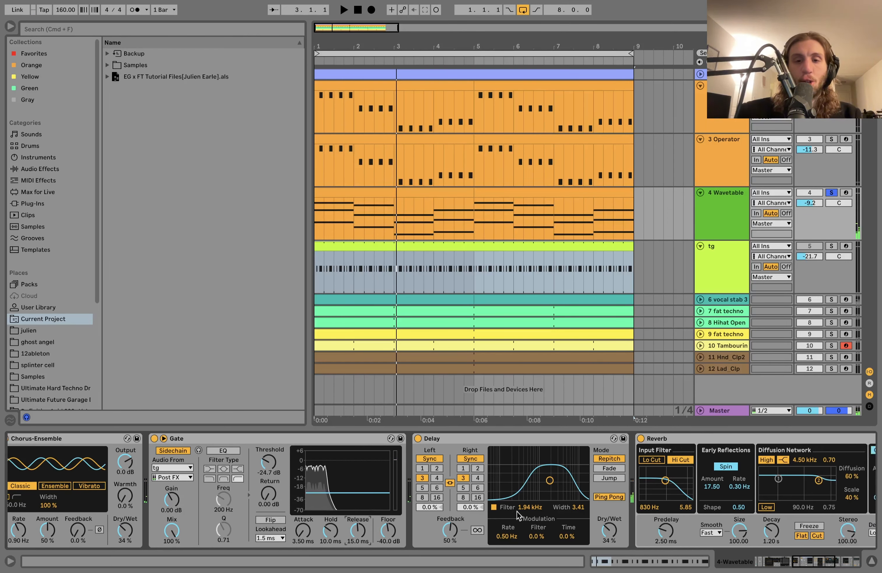
scroll(297, 480, right, 10)
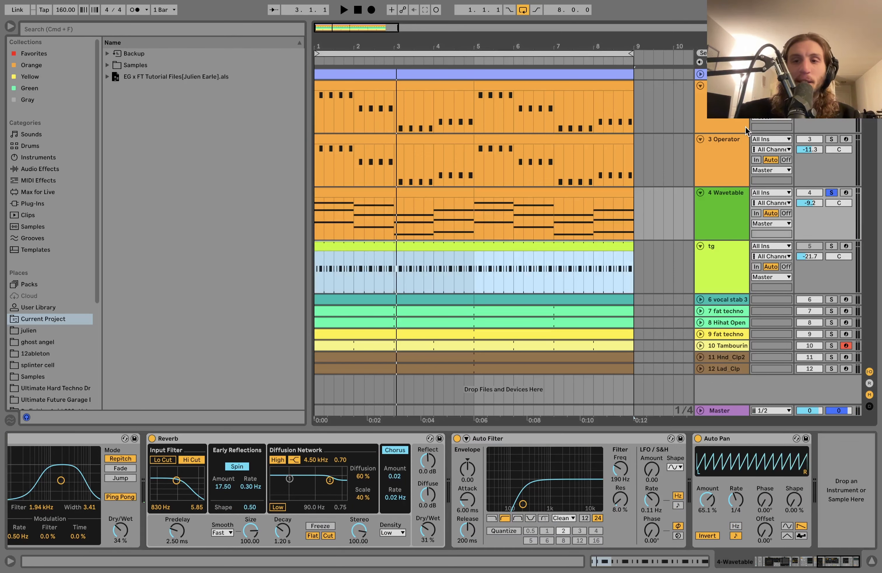
key(space)
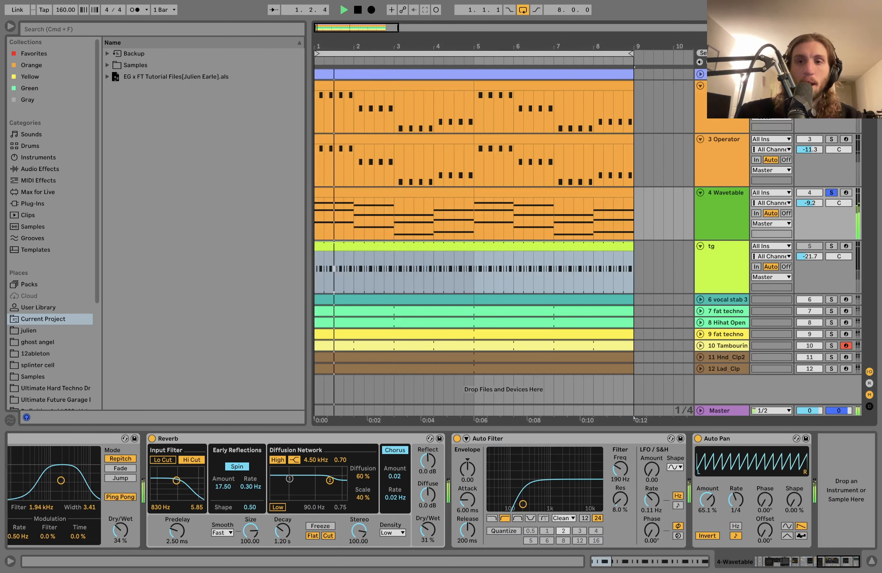
key(space)
Solo and unfold the vocal stab 3 track, and open its first clip's notes during playback
key(space)
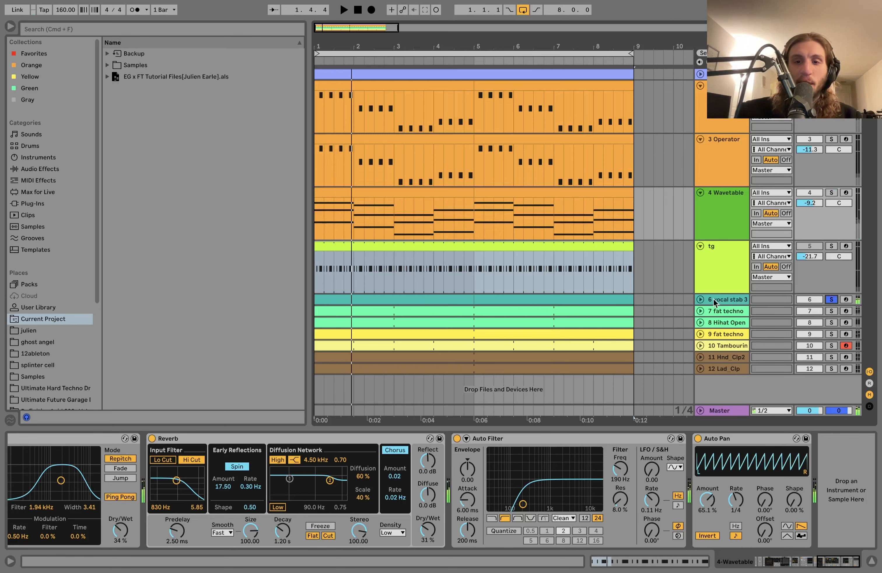
click(700, 300)
key(space)
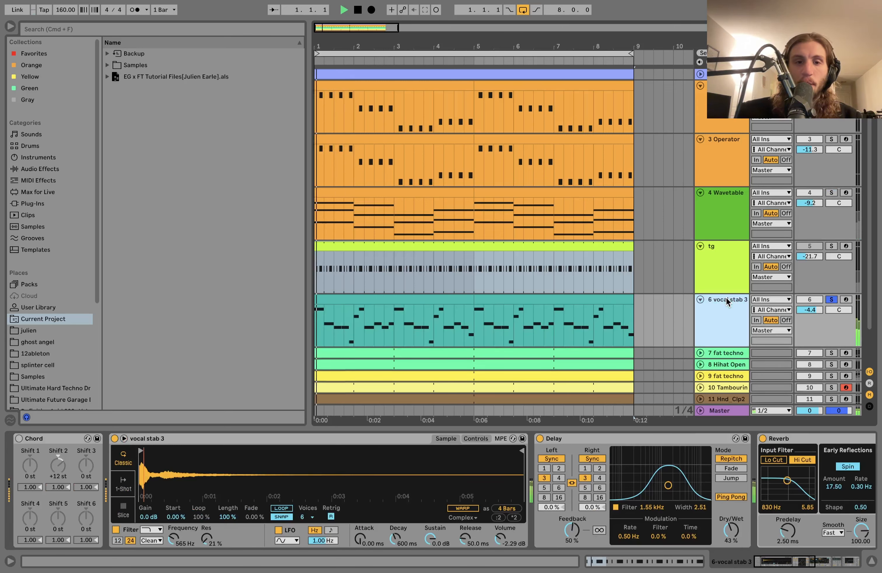
click(391, 300)
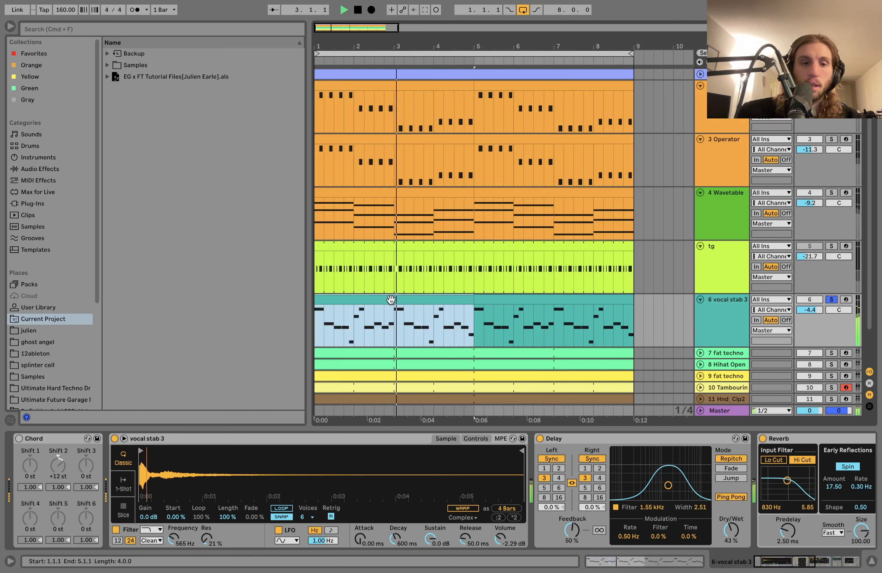
double_click(390, 300)
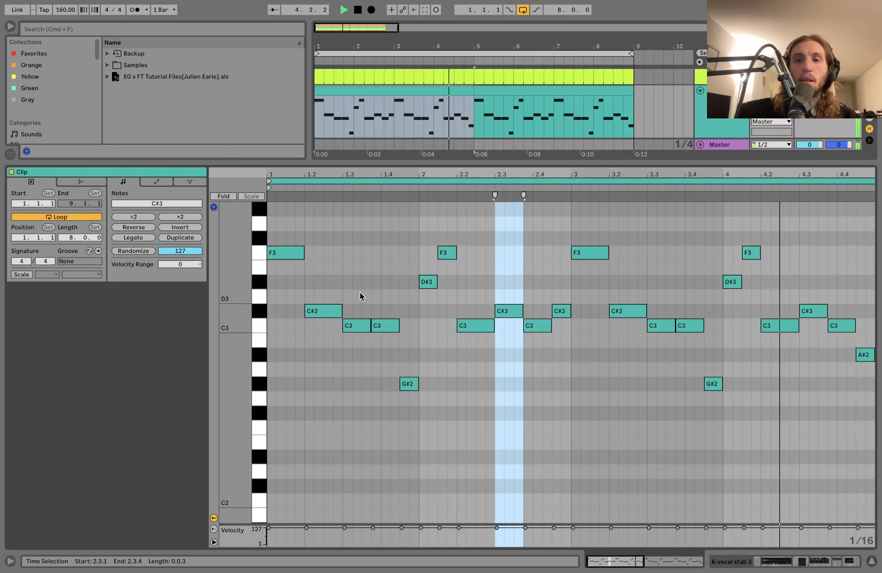
key(space)
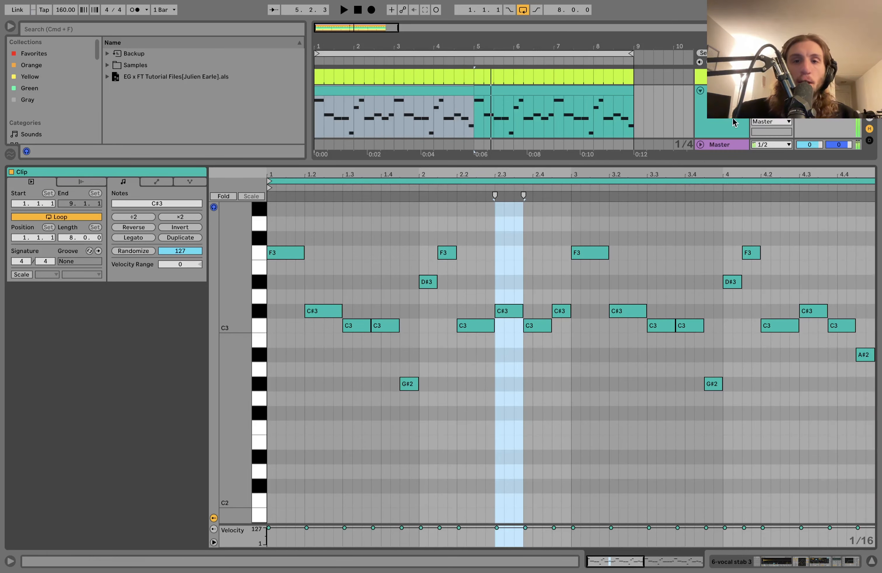
Display the vocal stab 3 device chain during playback, and reopen the first clip's notes
click(738, 120)
key(space)
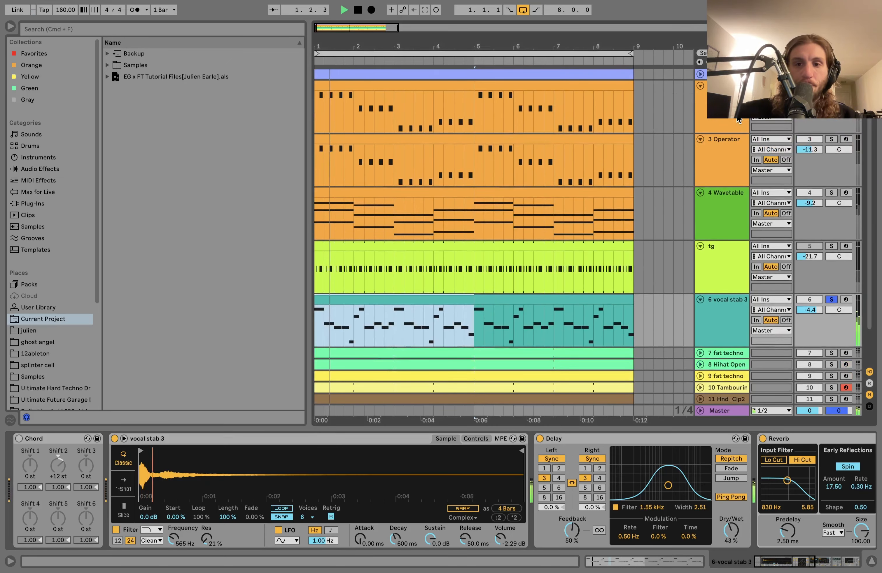
double_click(413, 304)
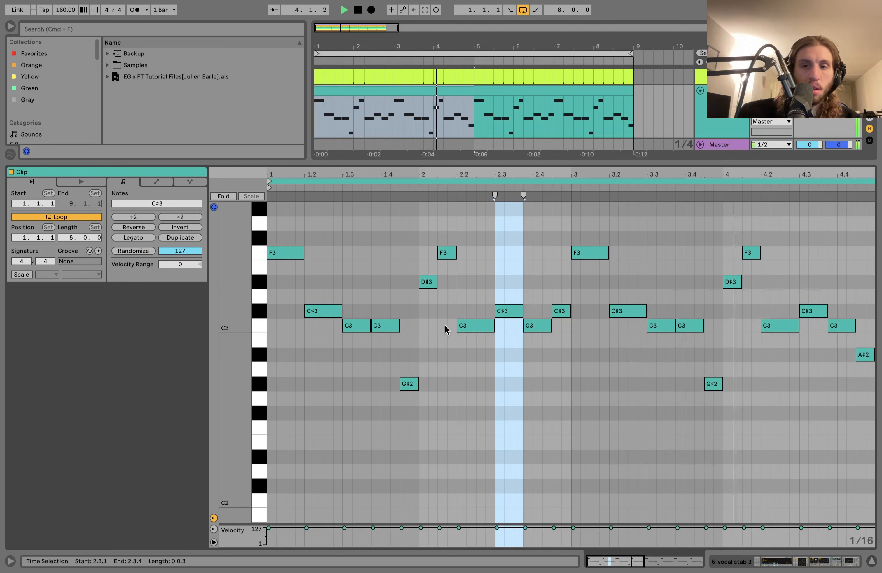
key(space)
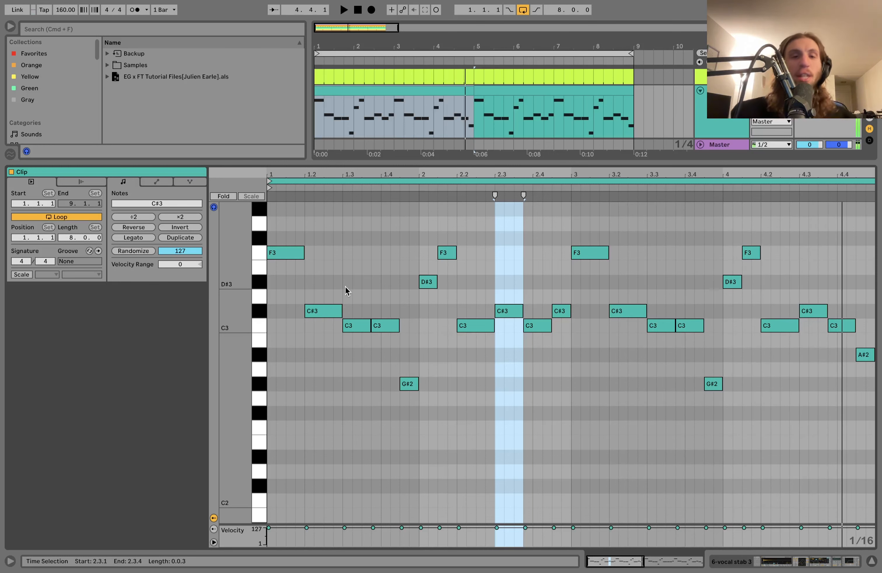
Play the vocal stab melody while folding its piano roll to only the used notes, and unfold it again
key(space)
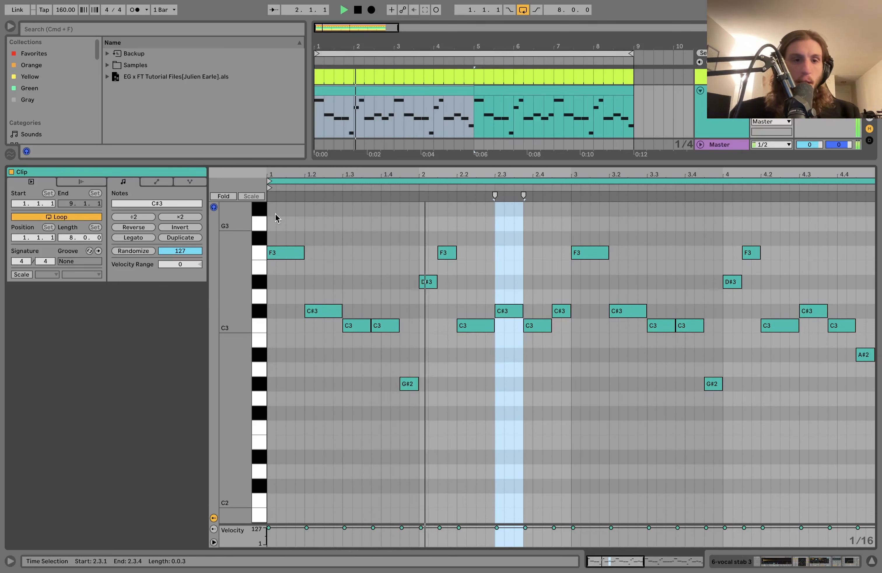
key(f)
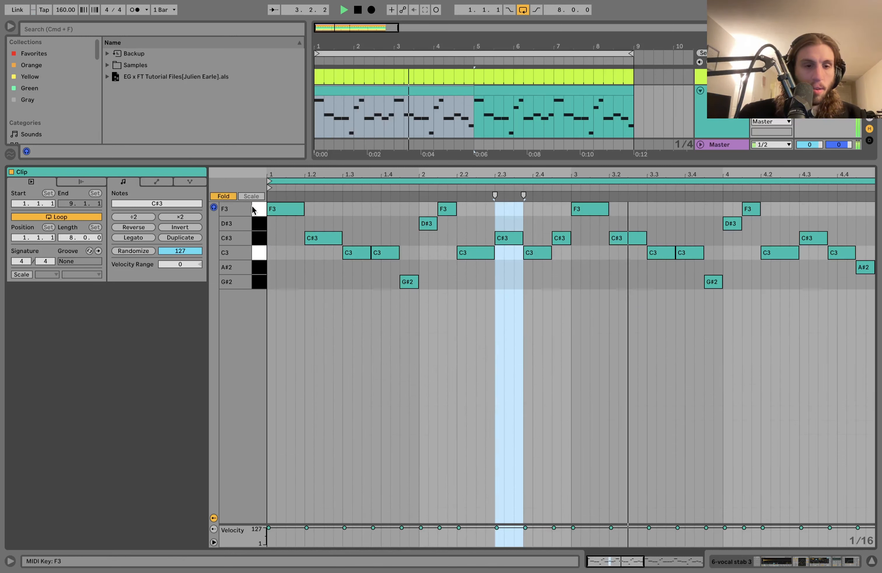
click(222, 196)
key(space)
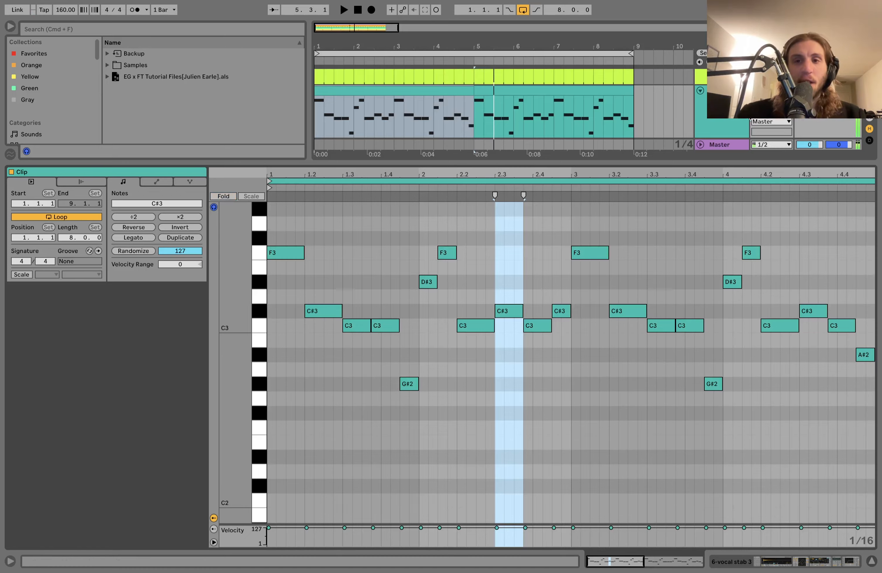
Play the vocal stab with its device chain shown, and delete the disabled Chord device
key(shift+Tab)
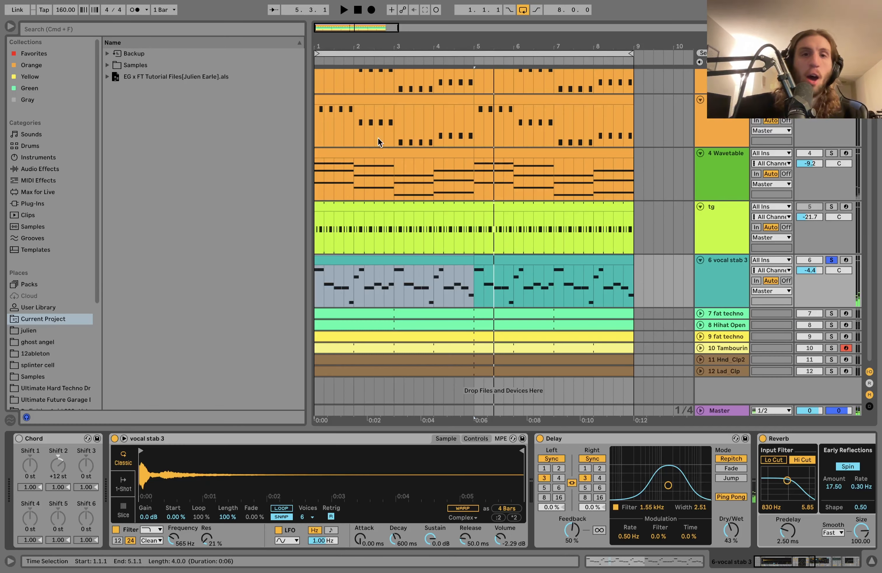
key(space)
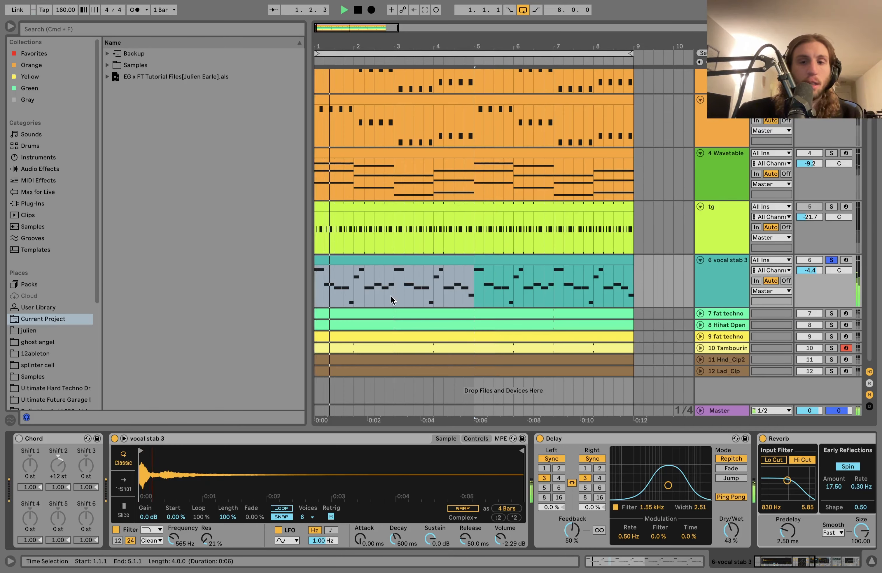
key(space)
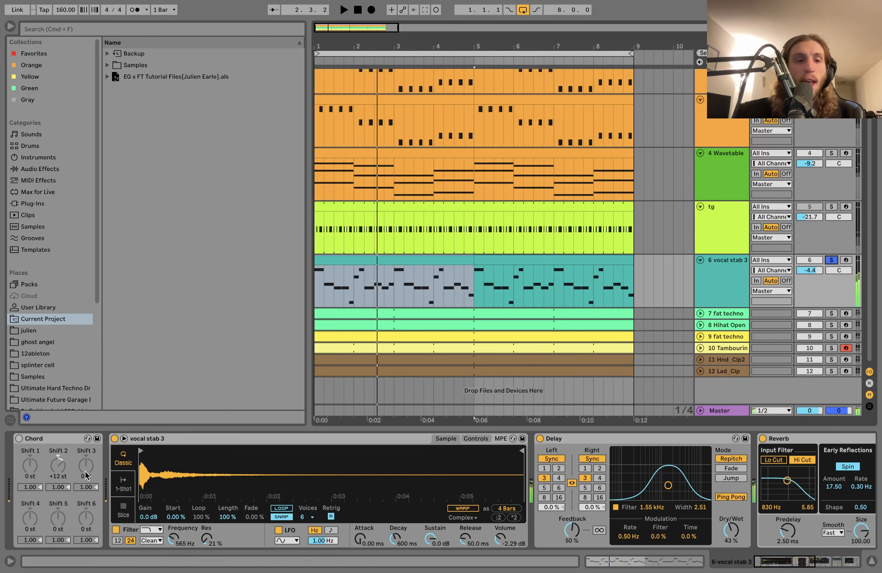
click(50, 439)
key(Delete)
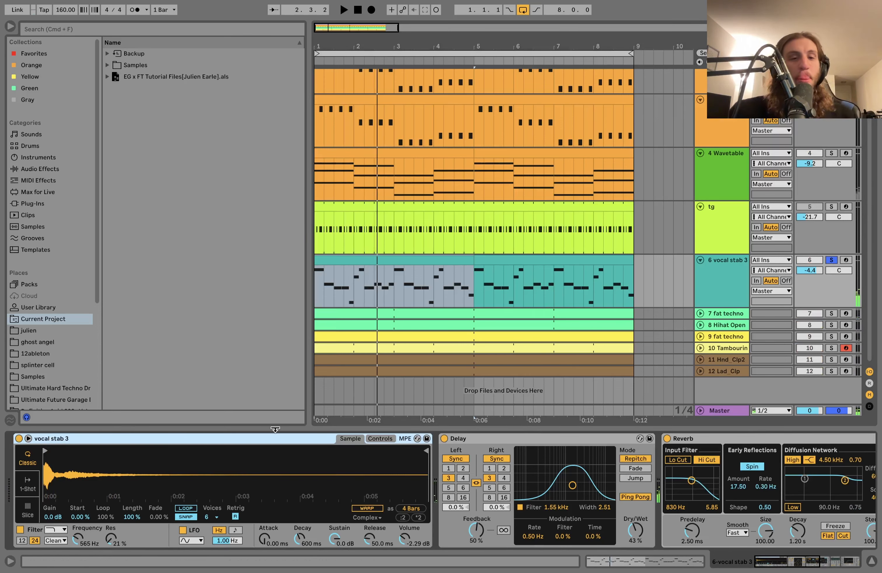
Locate the vocal stab 3.wav sample in the browser, and display the Filter Envelope among the sampler's controls
right_click(346, 474)
click(378, 486)
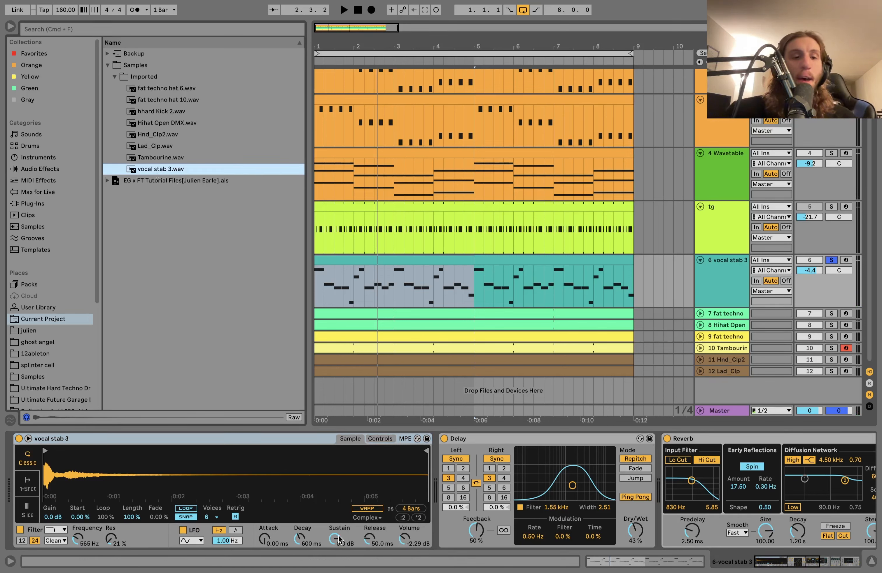
click(389, 441)
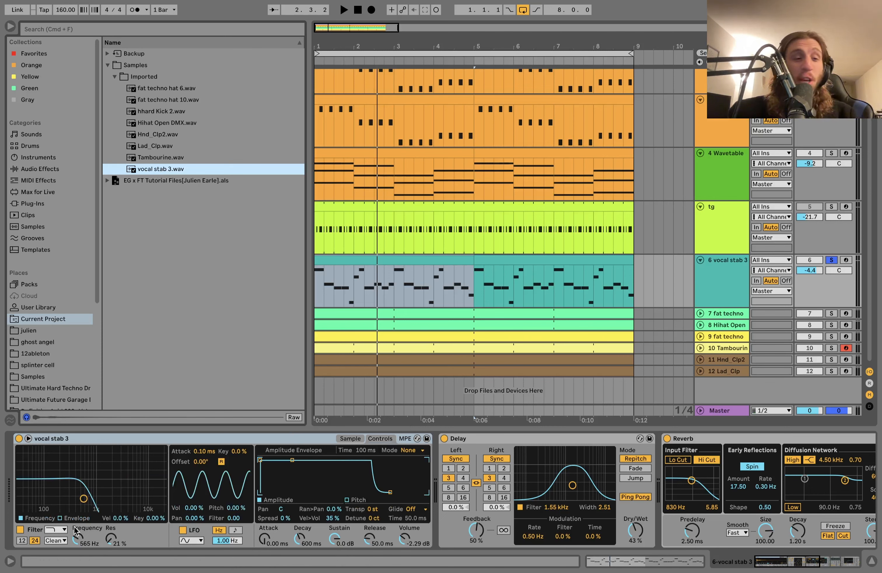
click(68, 520)
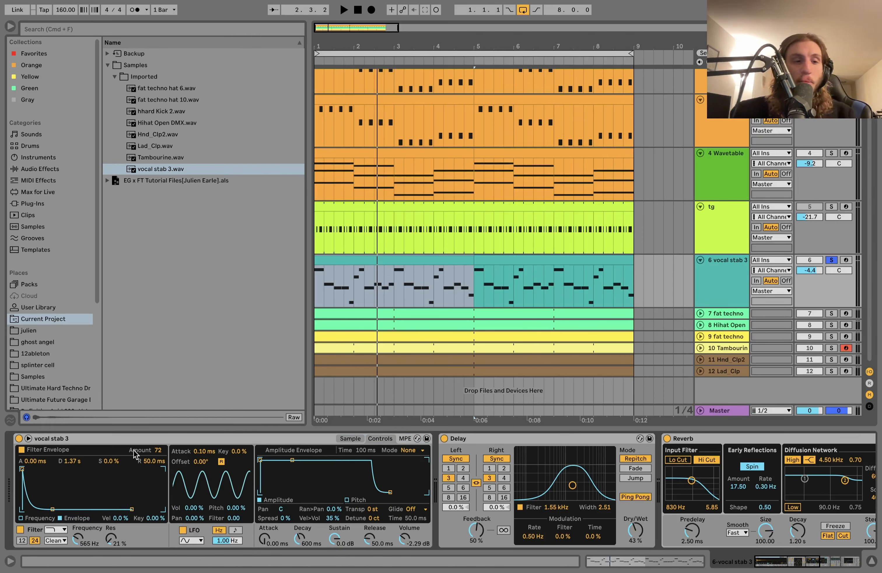
Play the vocal stab with the sampler's filter on and off for comparison, leaving the filter enabled
key(space)
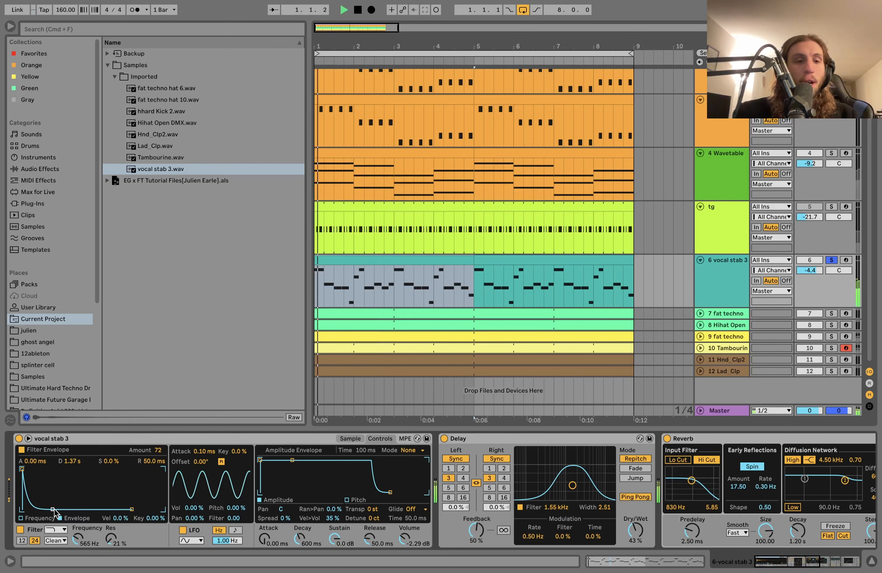
key(space)
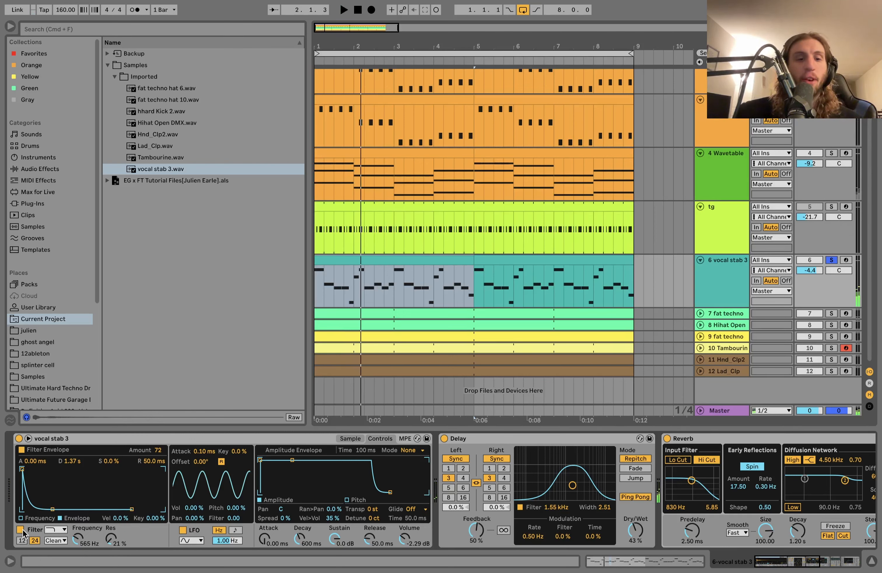
key(space)
click(21, 530)
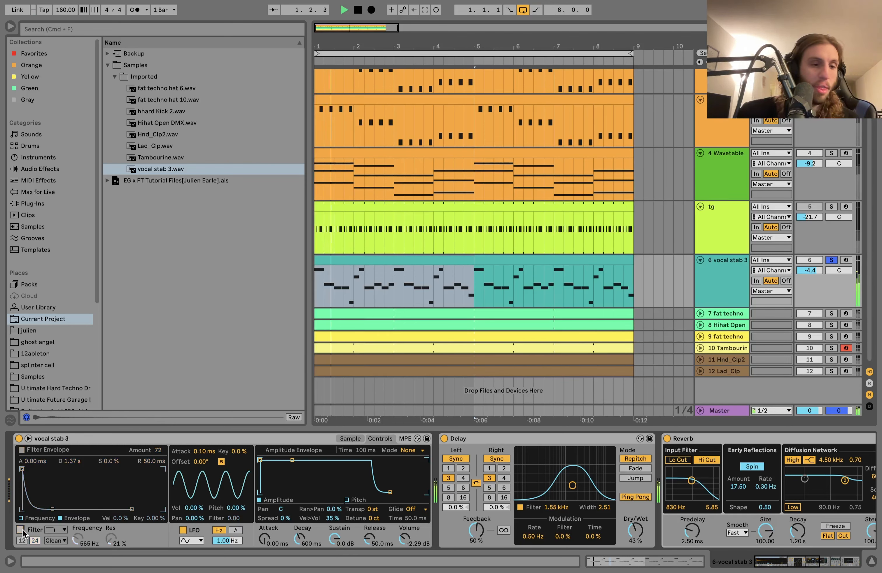
key(space)
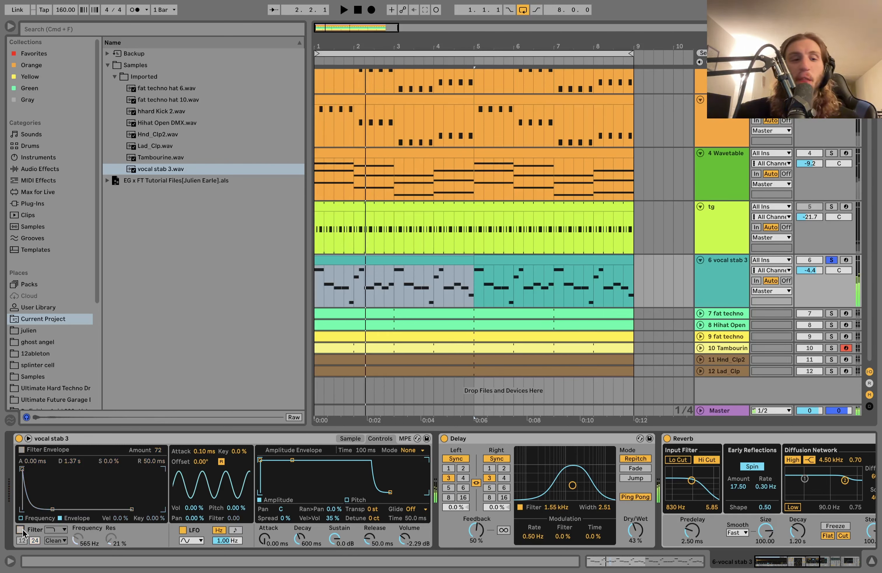
click(21, 529)
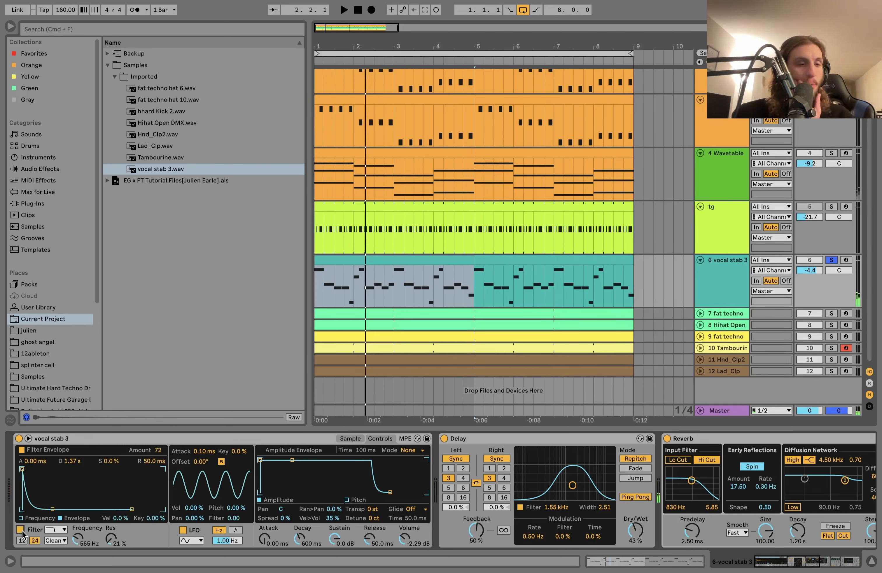
key(space)
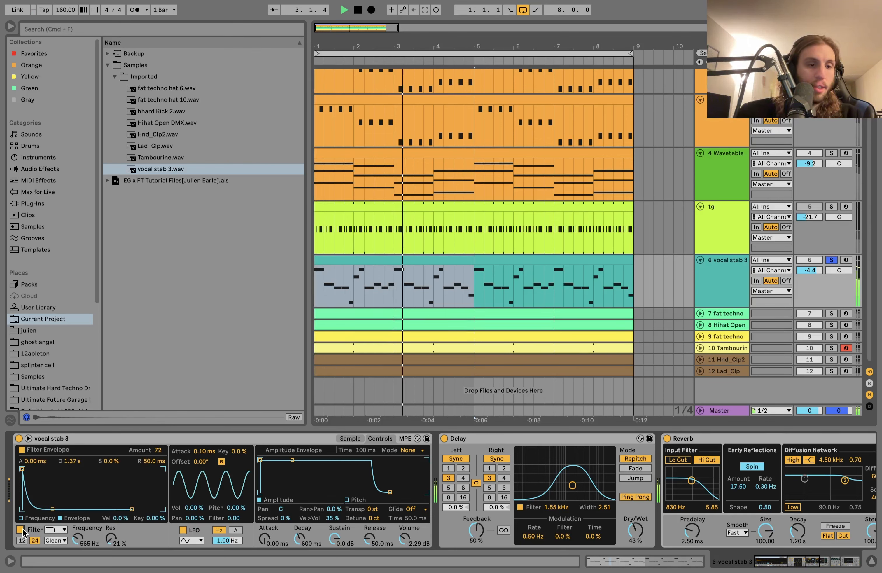
key(space)
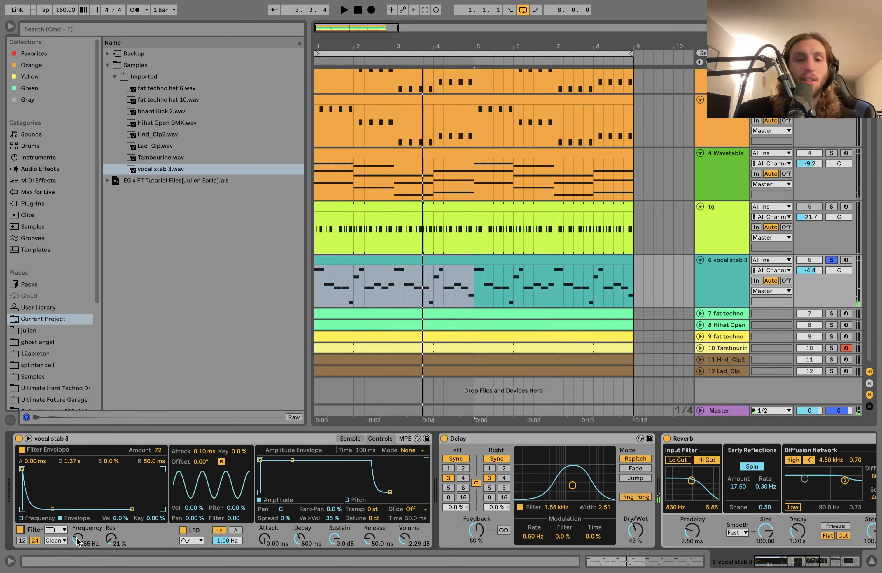
key(space)
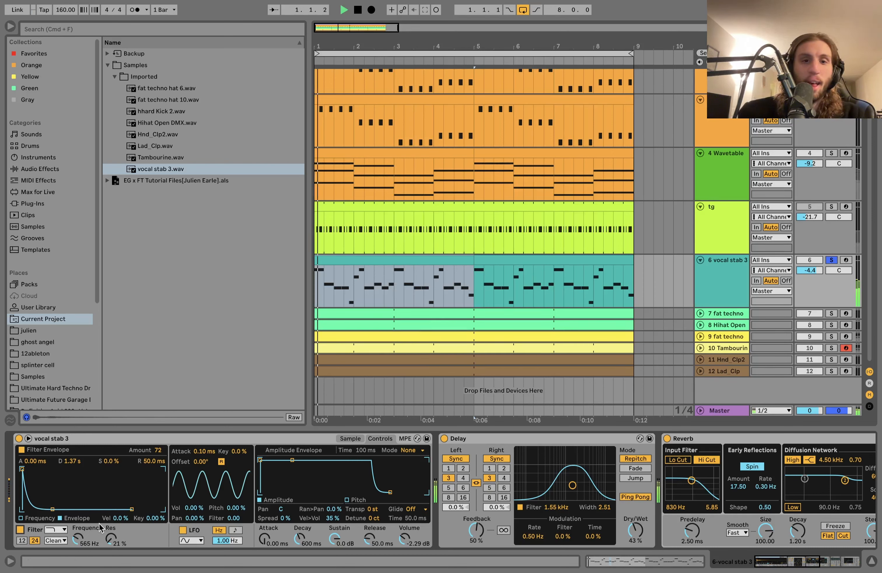
Stop playback and review the Delay, Reverb, Auto Pan and Auto Filter in the vocal stab's device chain
key(space)
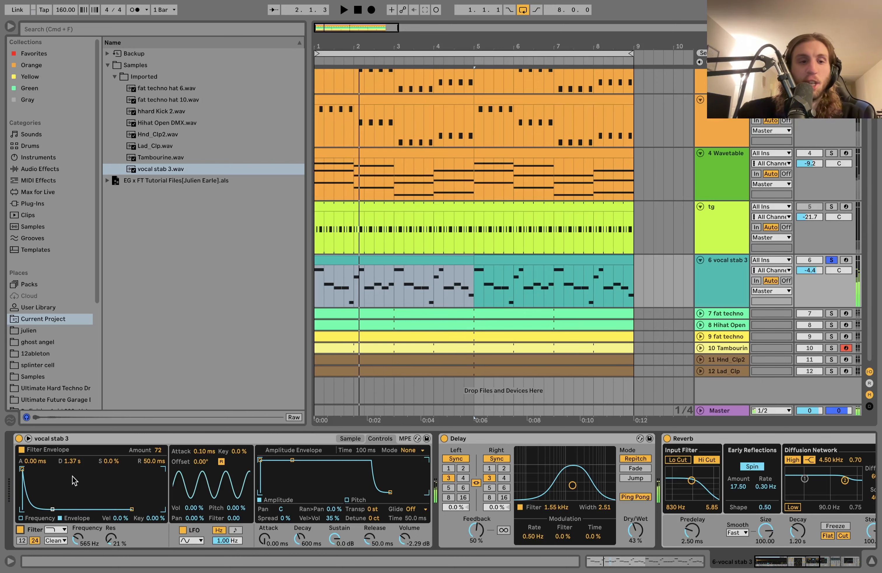
scroll(383, 484, right, 5)
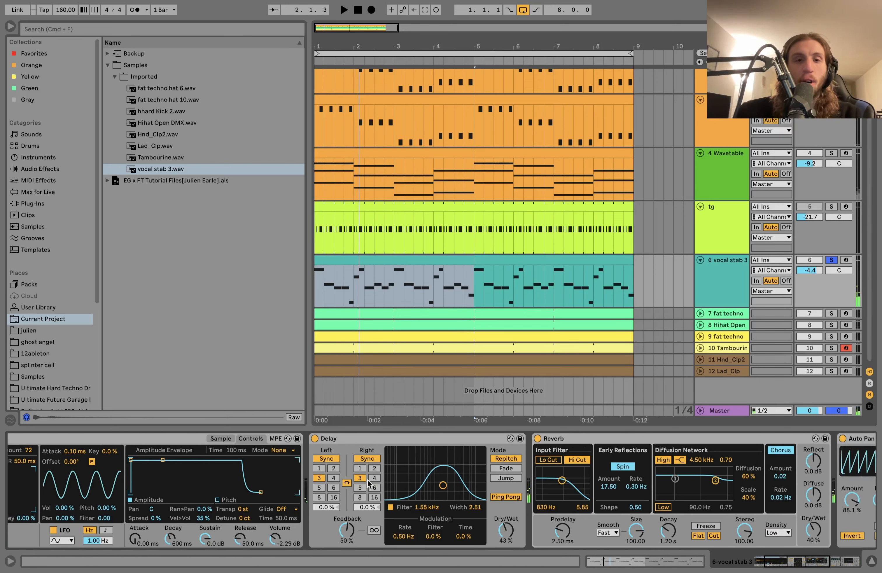
scroll(472, 238, right, 1)
scroll(397, 474, right, 12)
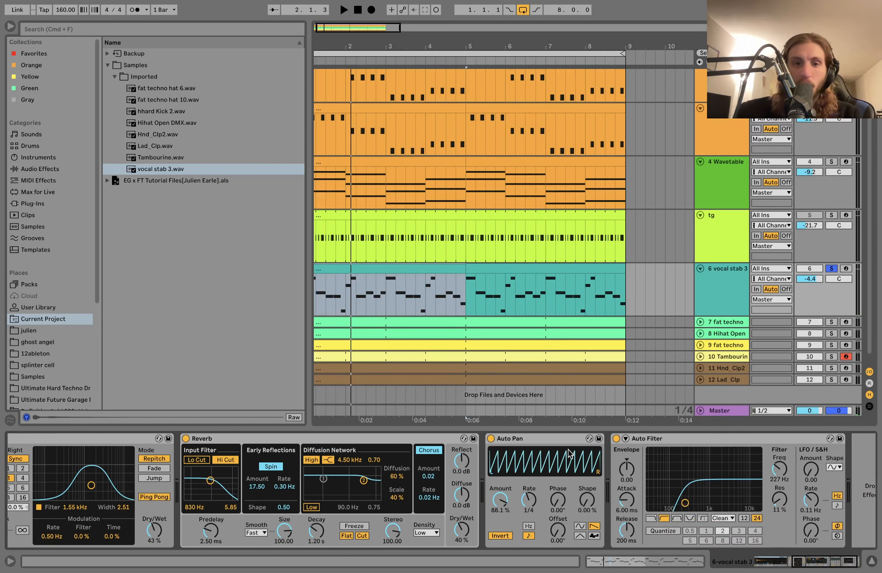
scroll(499, 321, left, 1)
scroll(499, 321, up, 2)
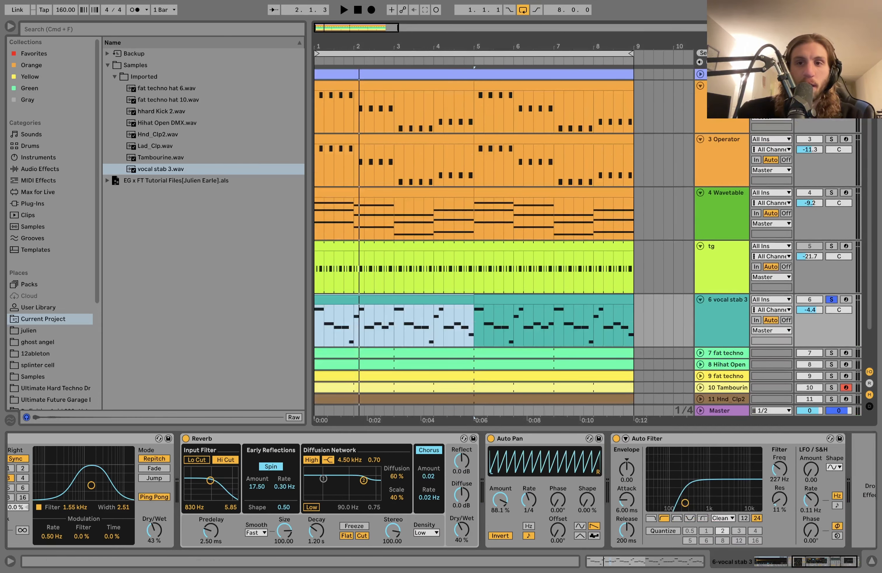
Play the soloed vocal stab while comparing its Auto Filter off and on, leaving the Auto Filter enabled
key(space)
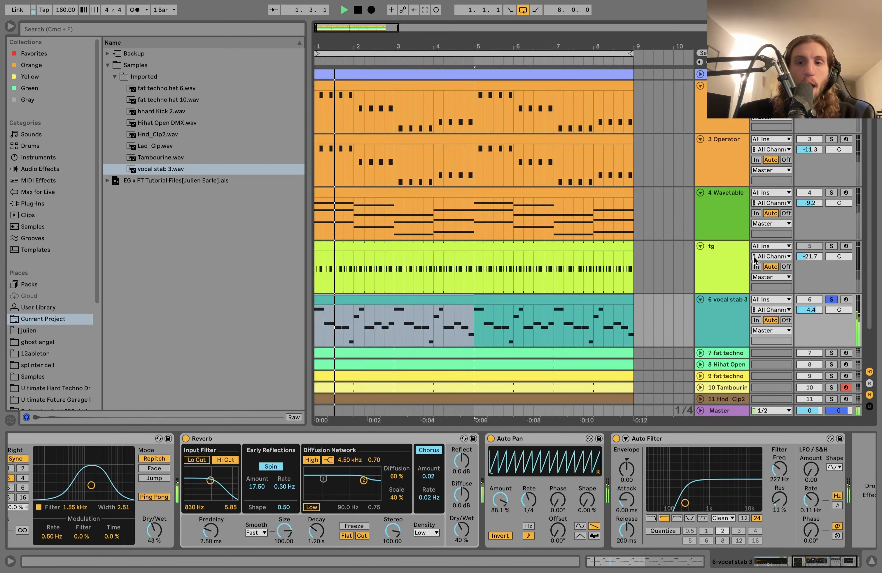
key(space)
click(832, 300)
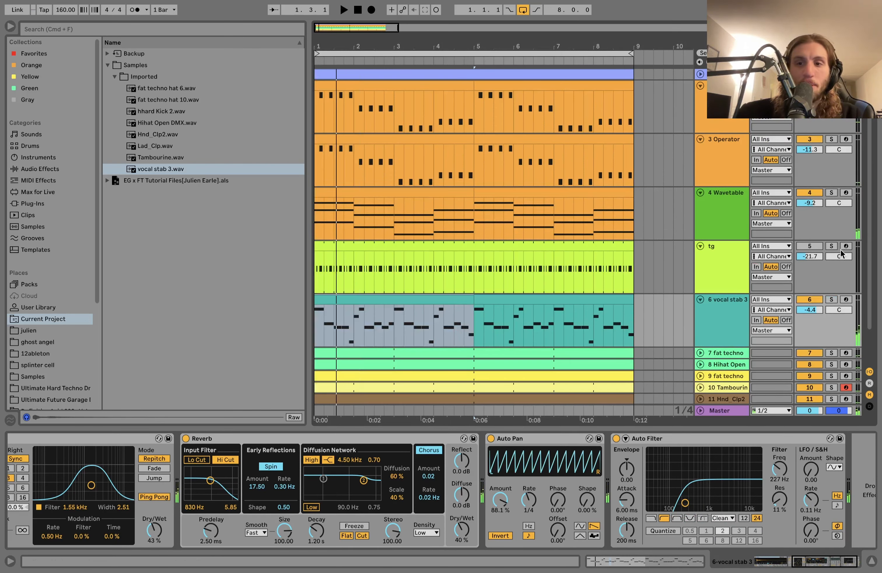
click(832, 300)
key(space)
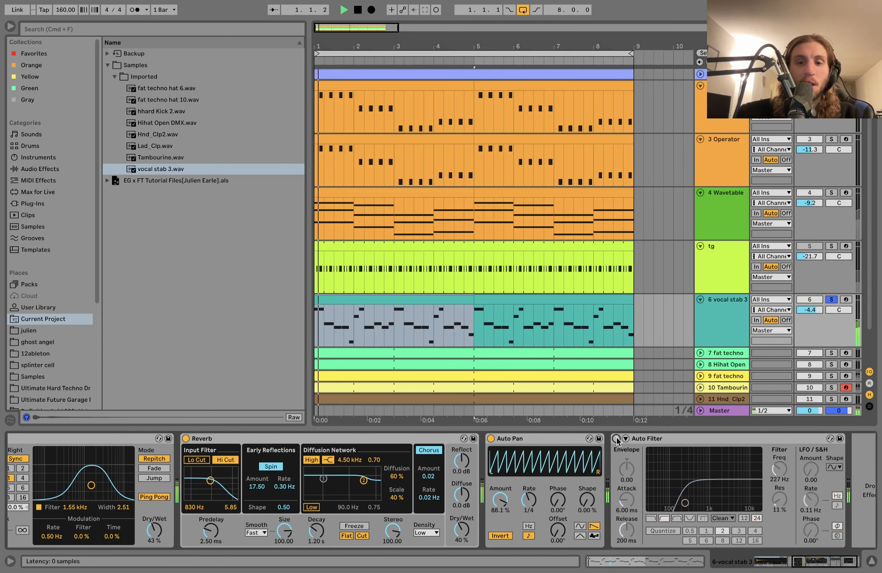
click(616, 438)
click(616, 439)
key(space)
Solo tracks 7 to 12, from fat techno hat 10 to Lad_Clp, play them together, and unfold their lanes
scroll(652, 303, down, 2)
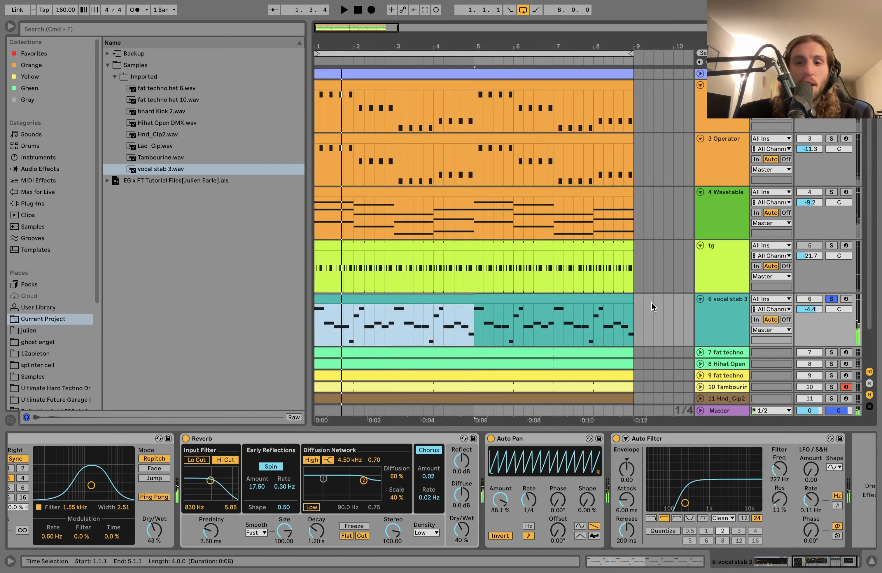
click(737, 315)
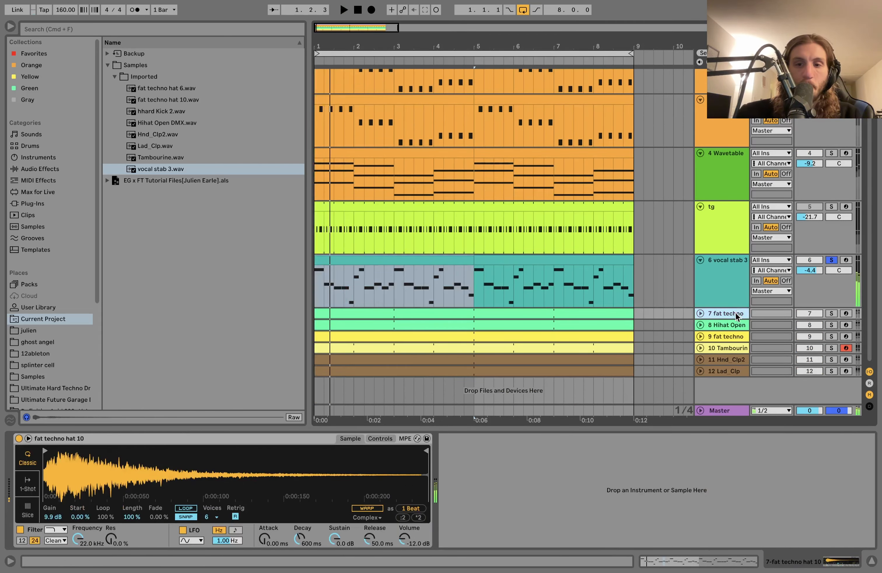
shift+click(741, 370)
click(832, 371)
key(space)
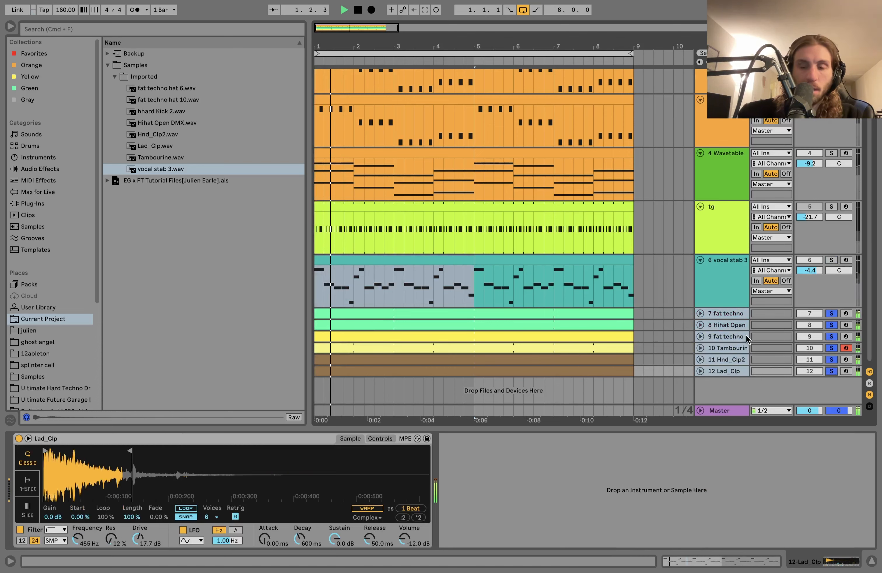
click(727, 313)
click(700, 313)
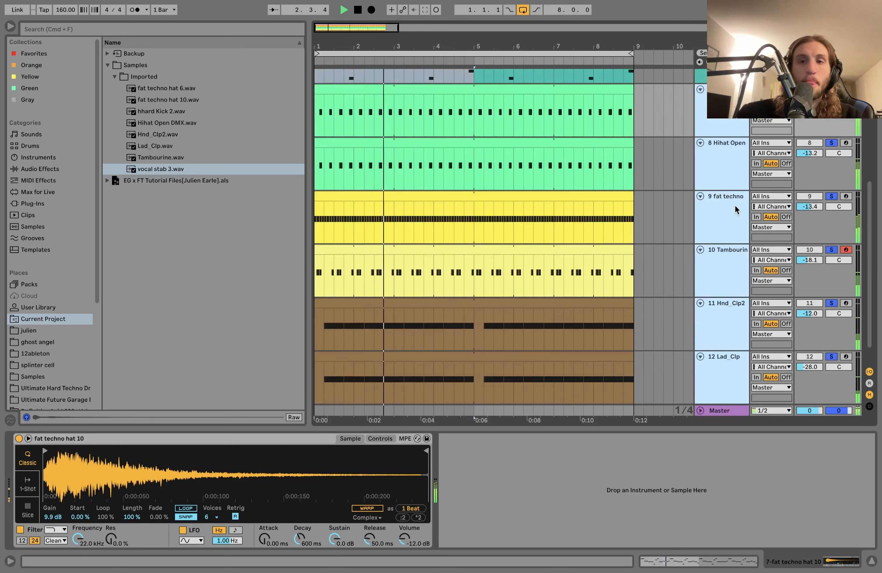
key(space)
Solo only the fat techno hat 10 and Hihat Open tracks, and play them together
click(723, 175)
scroll(721, 168, up, 2)
shift+click(736, 162)
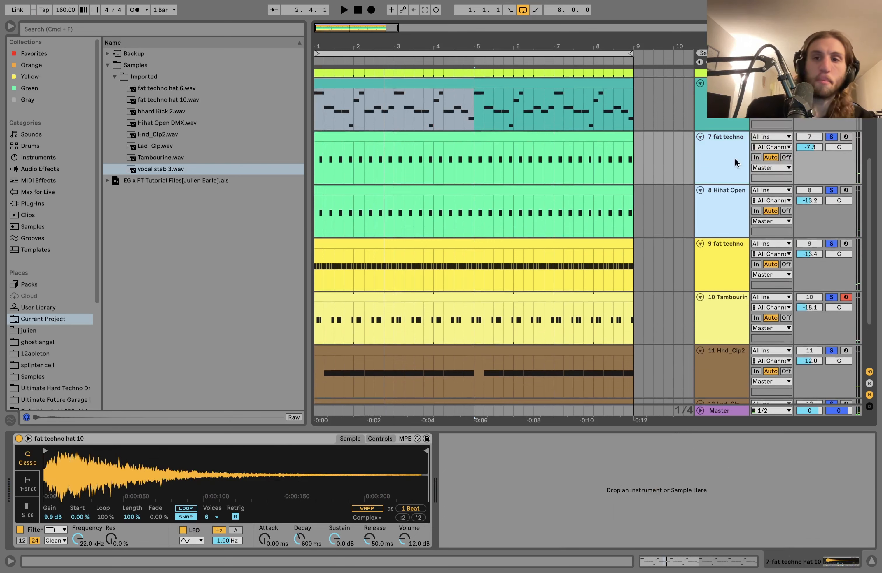
click(827, 137)
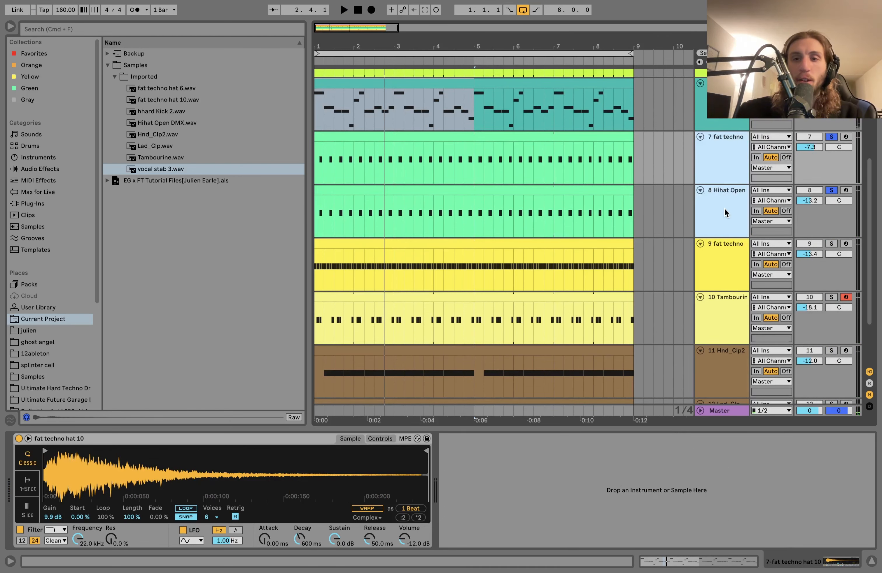
scroll(723, 208, down, 3)
scroll(723, 208, up, 3)
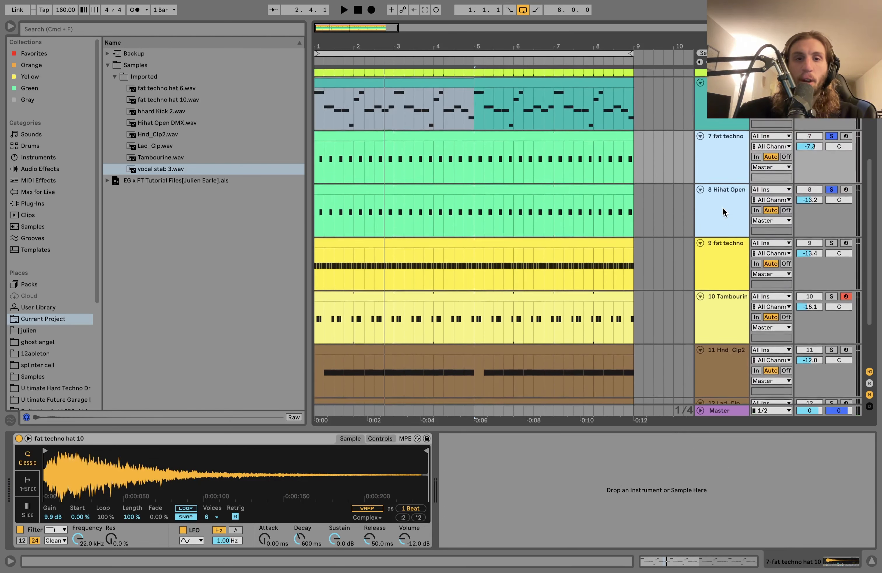
key(space)
Replay the two soloed green hi-hat tracks while looking over the other tracks in the arrangement
scroll(828, 190, up, 8)
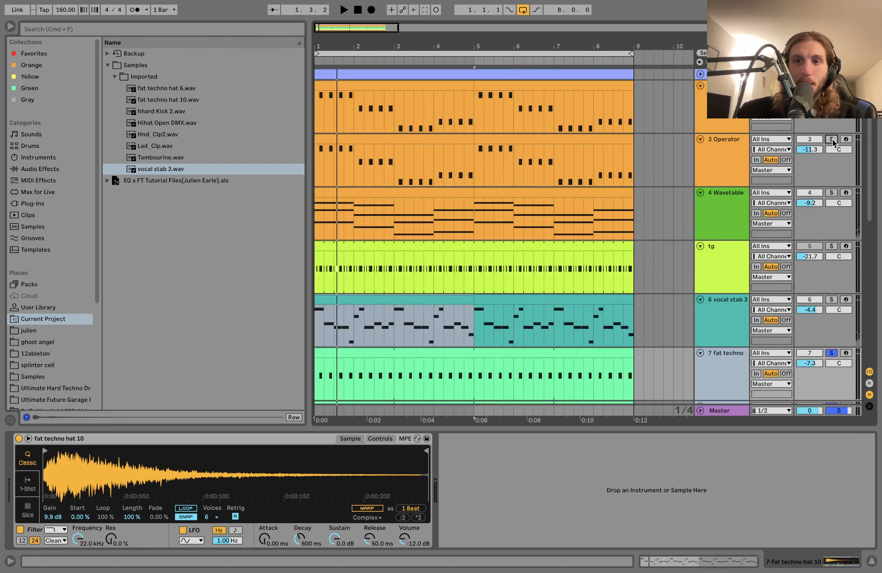
scroll(832, 140, down, 2)
key(space)
scroll(832, 140, down, 8)
key(space)
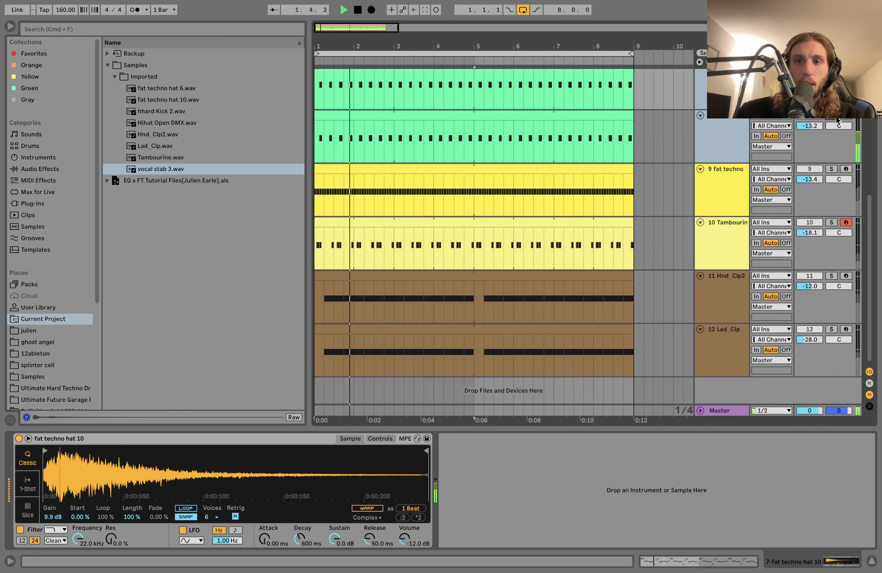
scroll(836, 121, up, 2)
scroll(835, 127, up, 2)
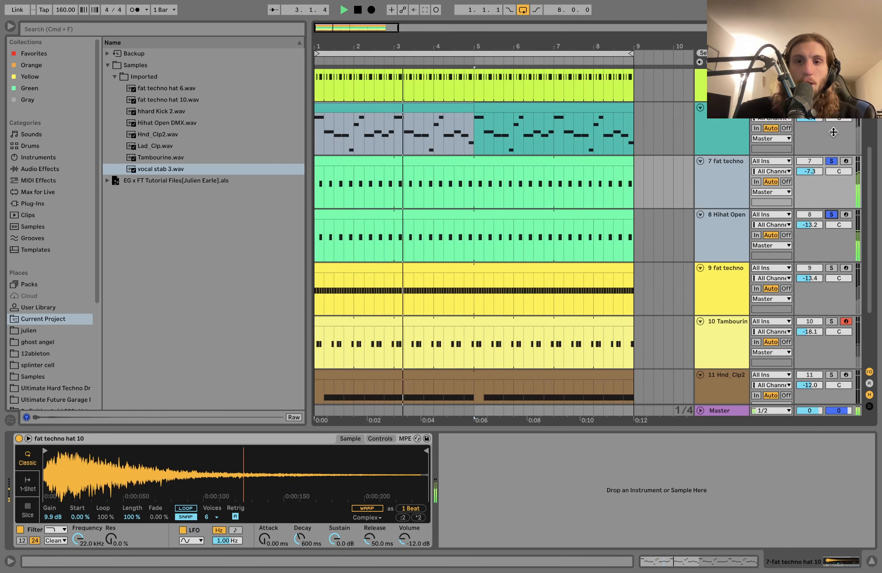
Solo the fat techno hat 10 track alone and play it
click(832, 160)
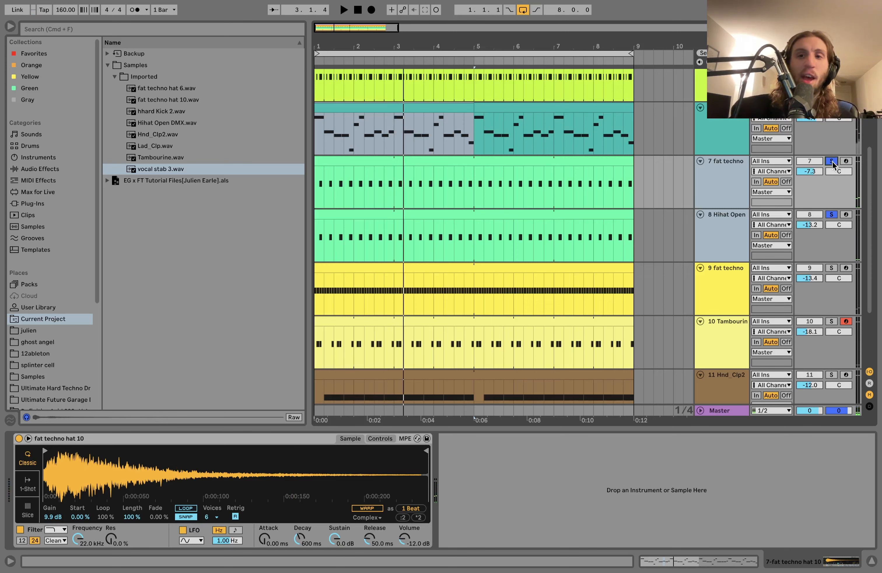
click(712, 186)
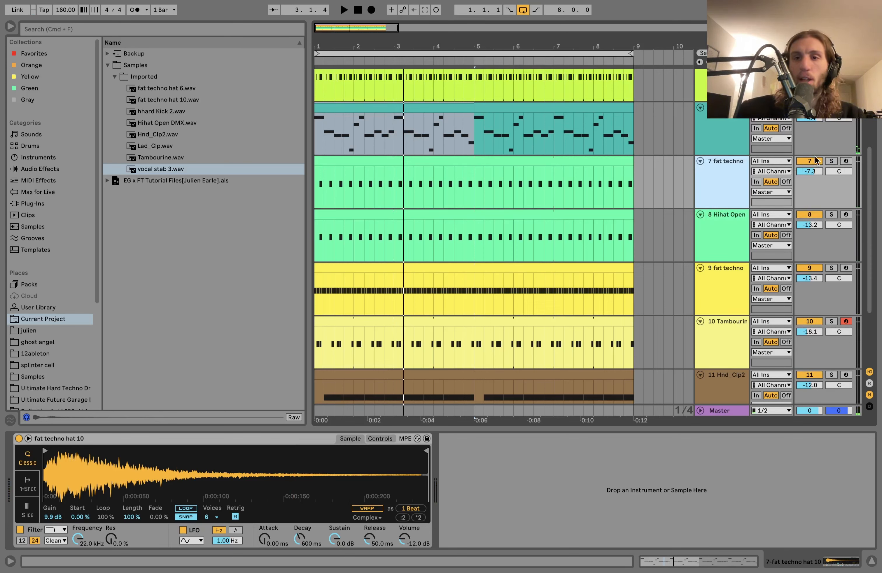
click(830, 161)
key(space)
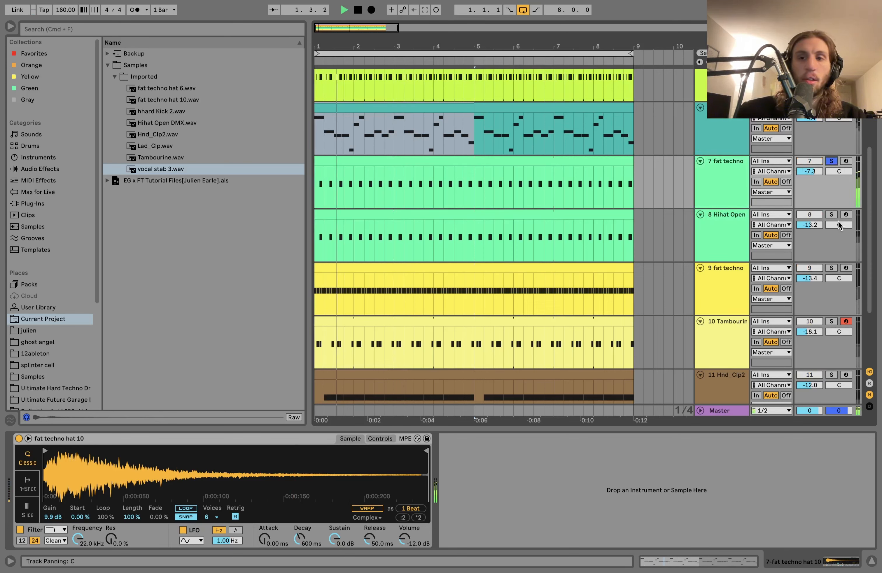
key(space)
key(space)
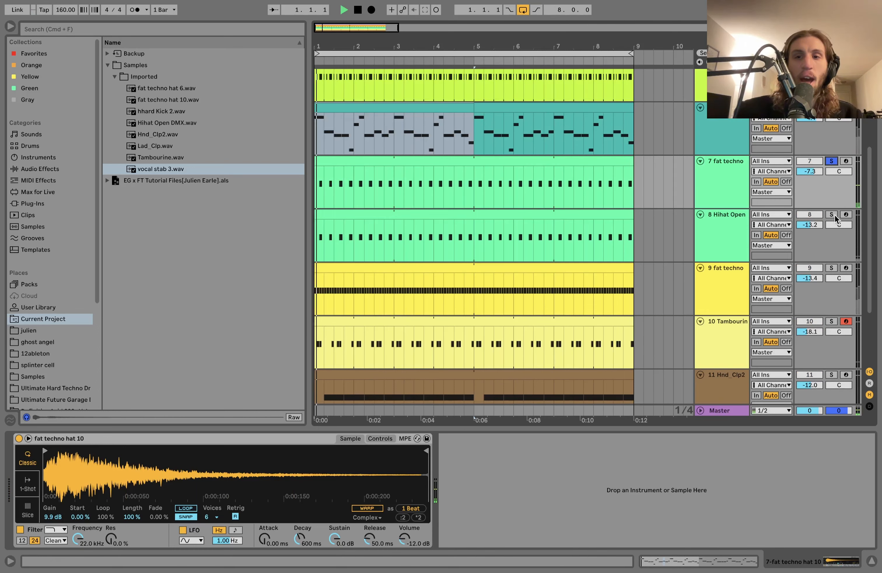
Listen to the Hihat Open track on its own, and review its sampler, Auto Filter and Reverb
click(833, 215)
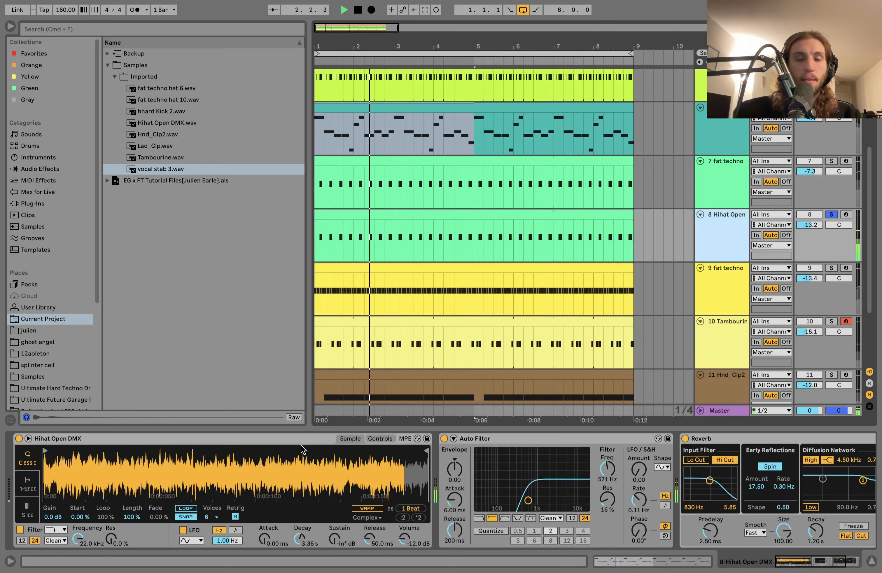
key(space)
key(space)
key(space)
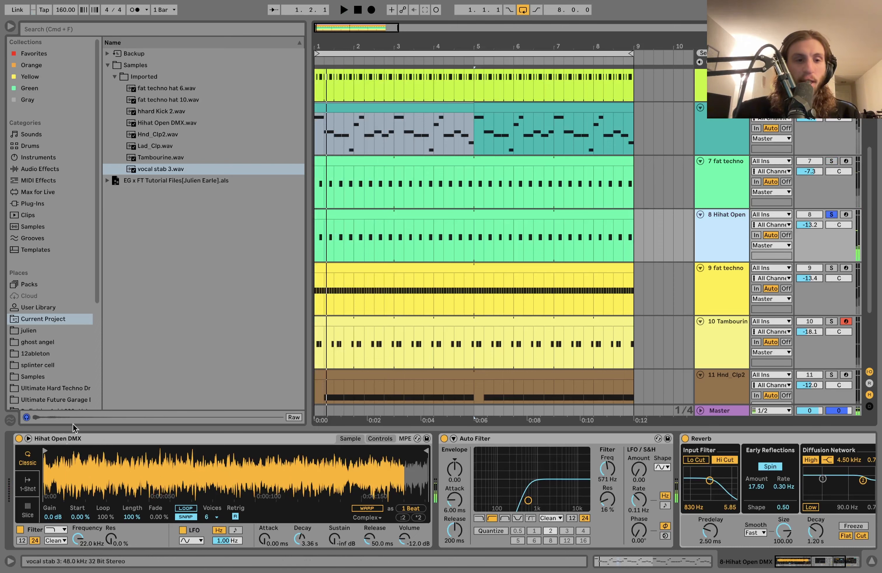
scroll(122, 471, right, 5)
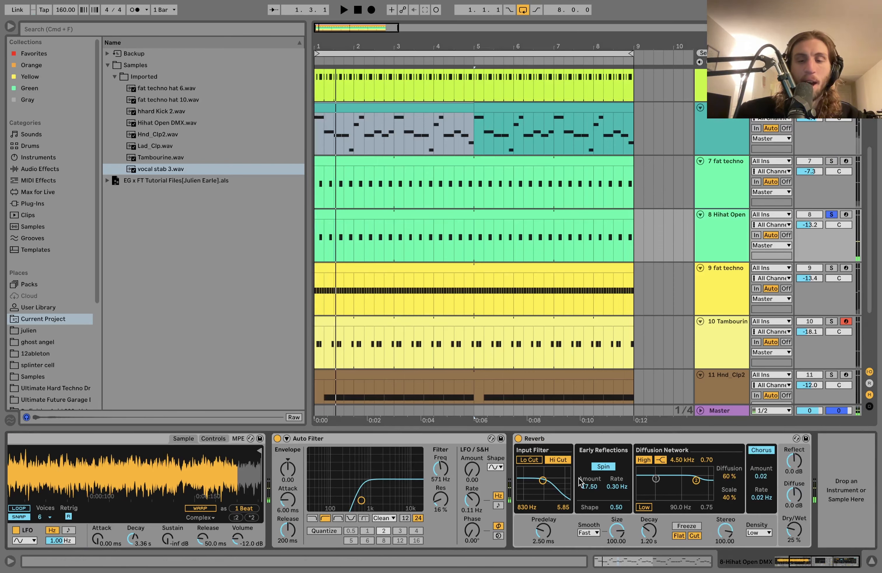
scroll(580, 483, left, 3)
scroll(580, 482, right, 3)
Play Hihat Open with fat techno hat 10 added to the solo, and reopen Current Project in the browser
key(space)
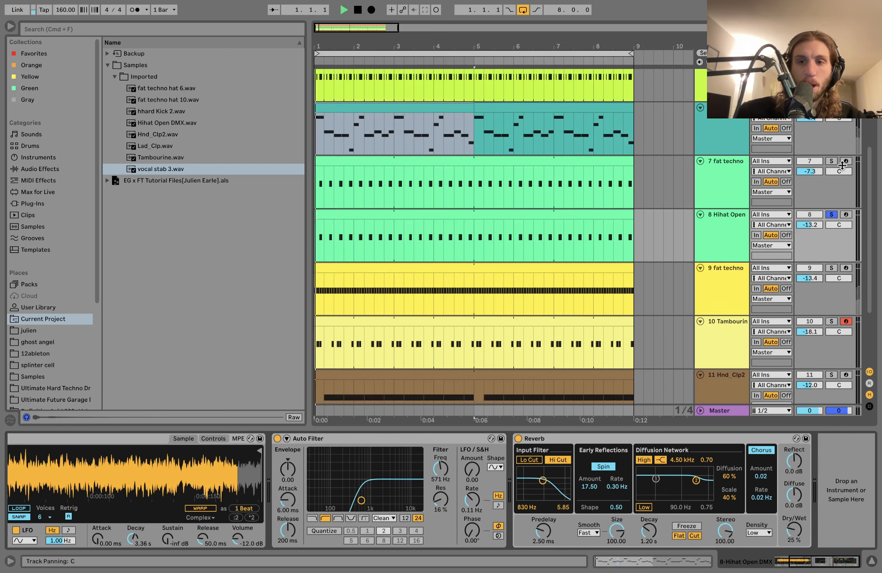
click(832, 160)
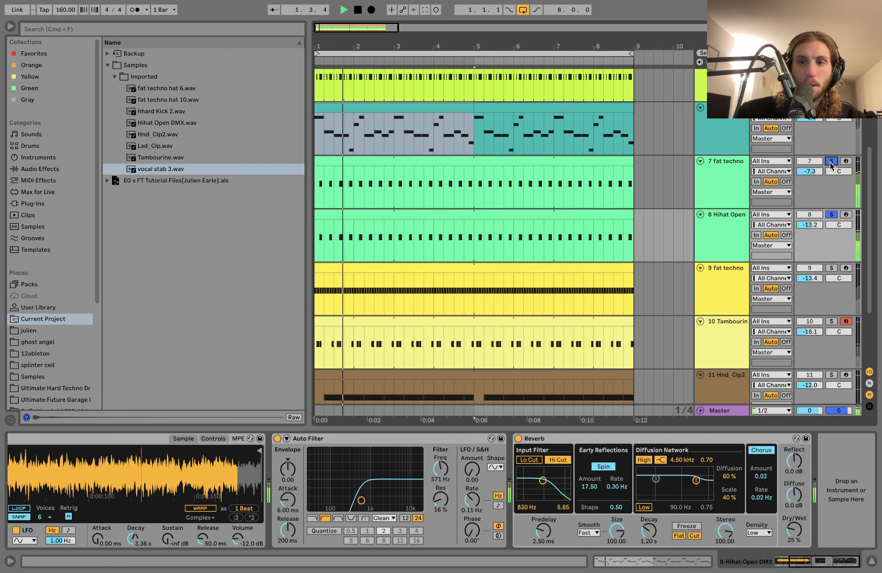
click(44, 307)
click(44, 319)
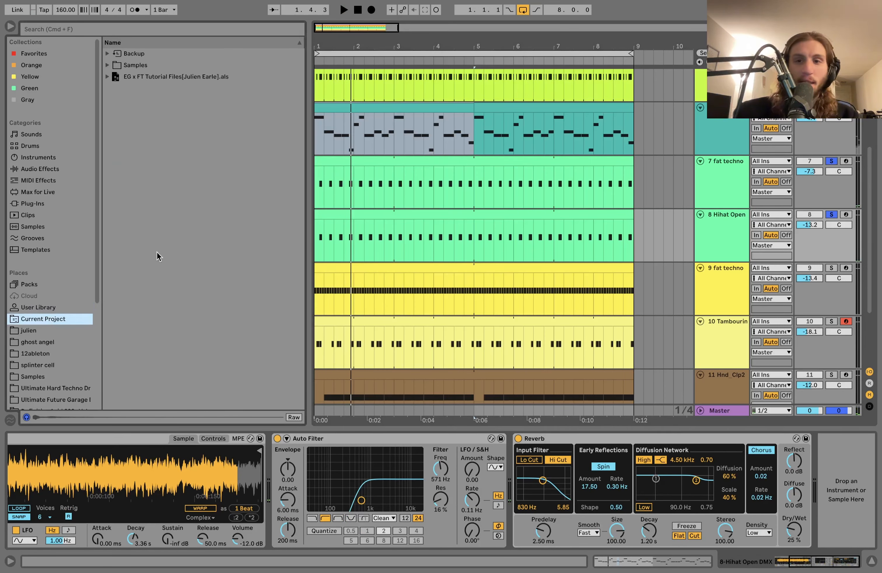
Solo the fat techno hat 6 track, play it, and display its sampler
scroll(767, 249, down, 3)
click(832, 169)
key(space)
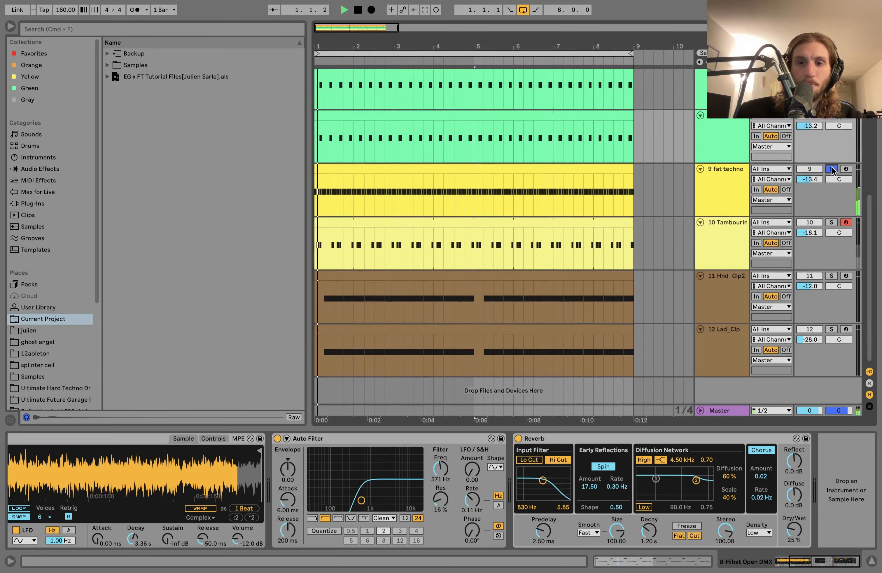
click(727, 186)
key(space)
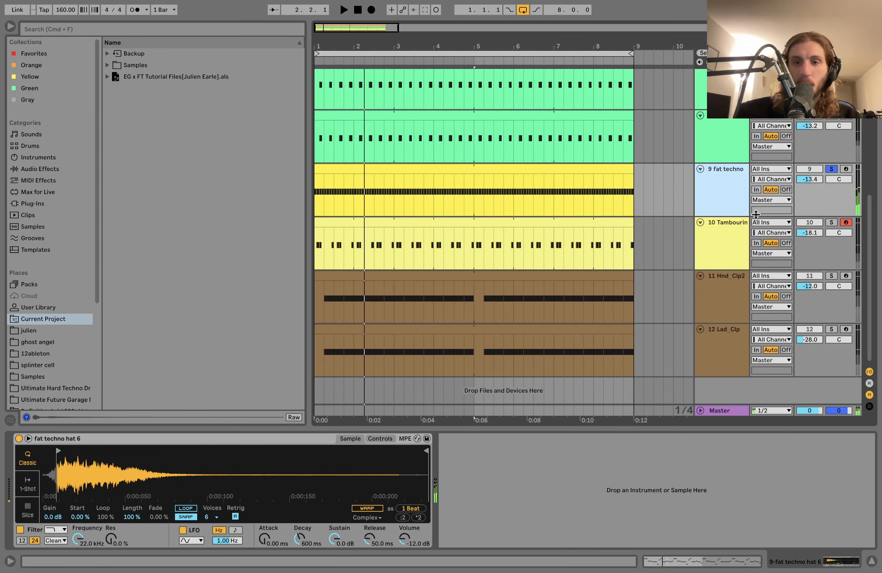
Play the Tambourine with fat techno hat 6, isolate the Tambourine, and display its sampler
click(832, 222)
key(space)
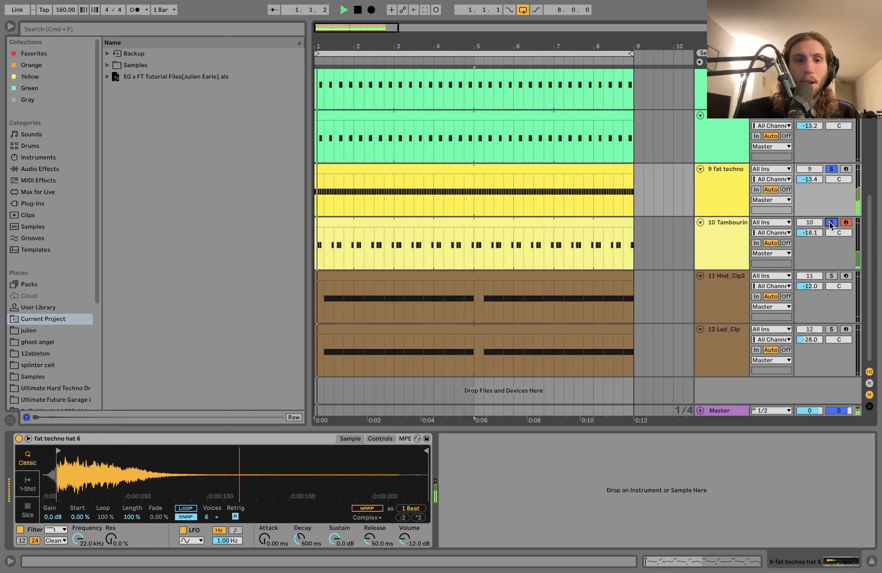
click(736, 239)
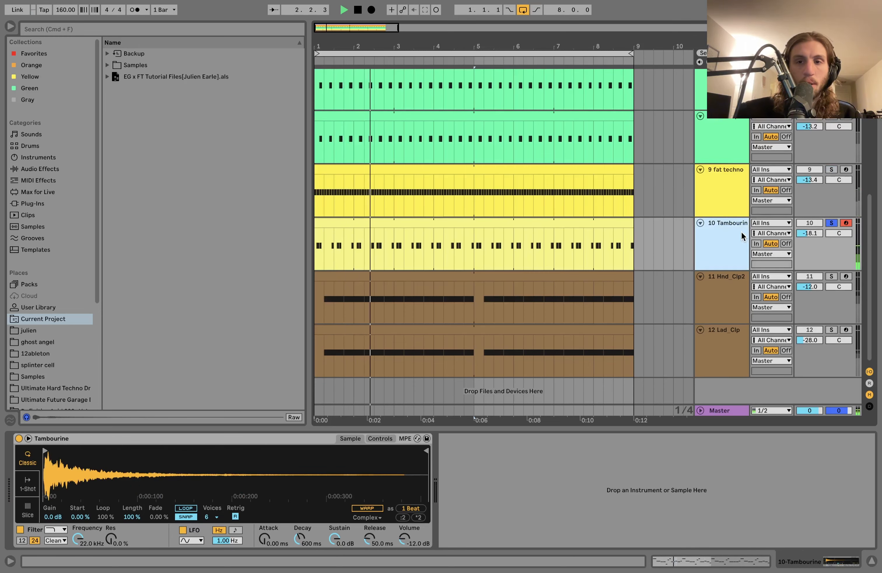
scroll(818, 220, up, 5)
key(space)
Add Hihat Open to the soloed Tambourine and play them together
super+click(832, 207)
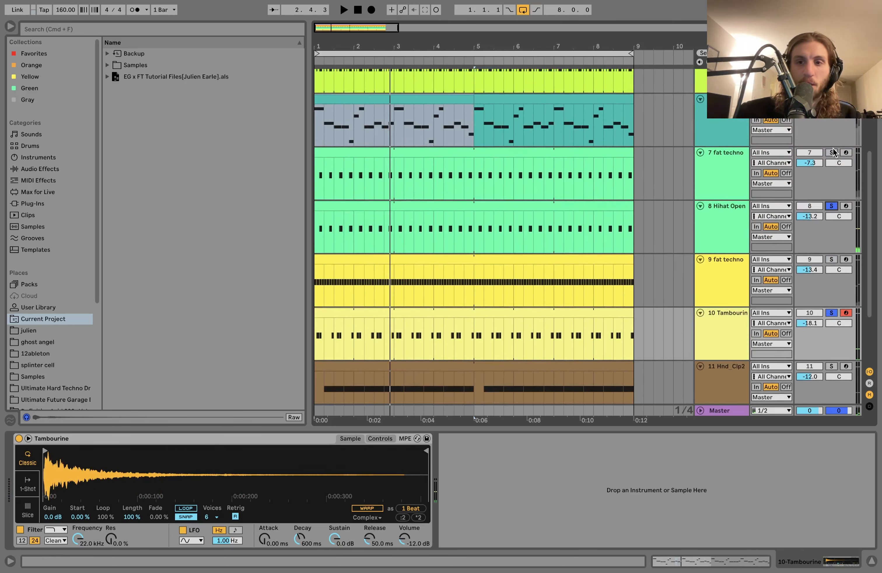
key(space)
scroll(815, 222, down, 3)
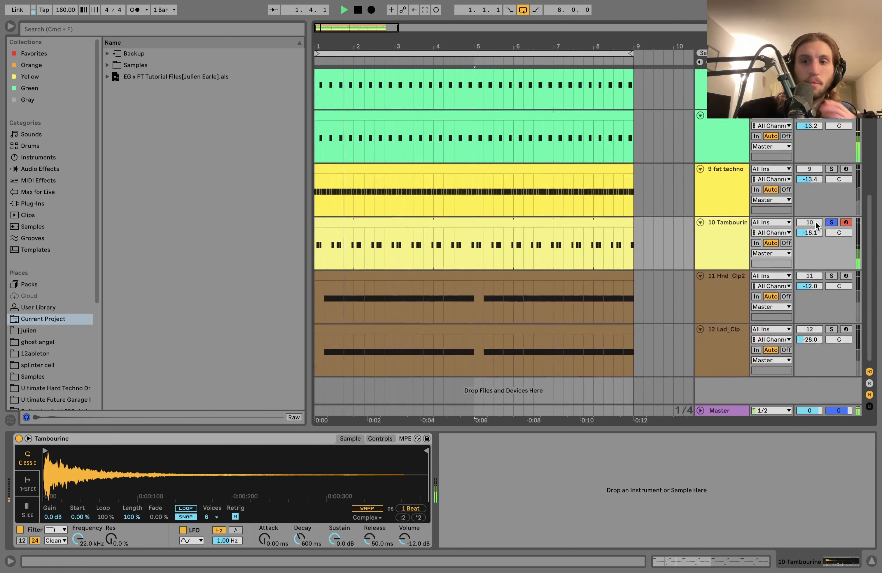
key(space)
Select the Hnd_Clp2 and Lad_Clp tracks, solo both, and play the layered claps
click(721, 299)
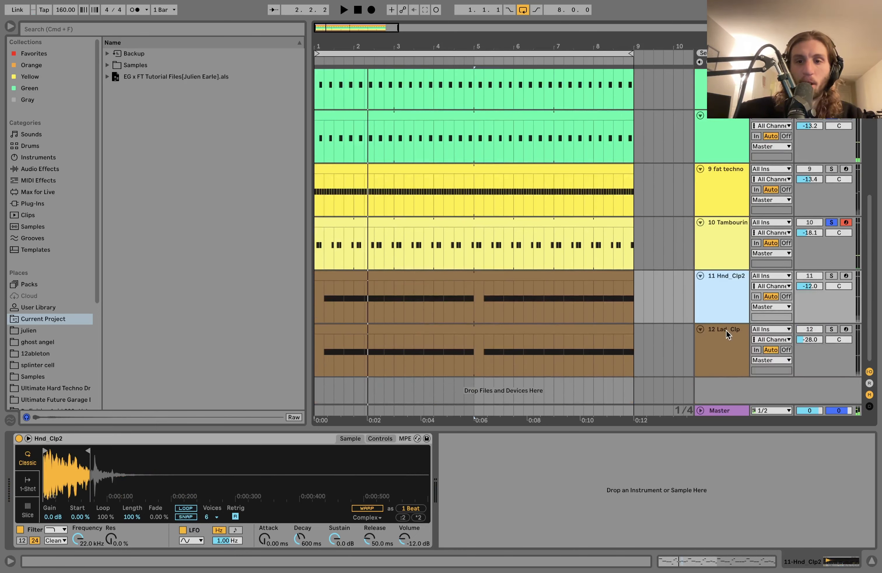
shift+click(726, 330)
click(832, 329)
key(space)
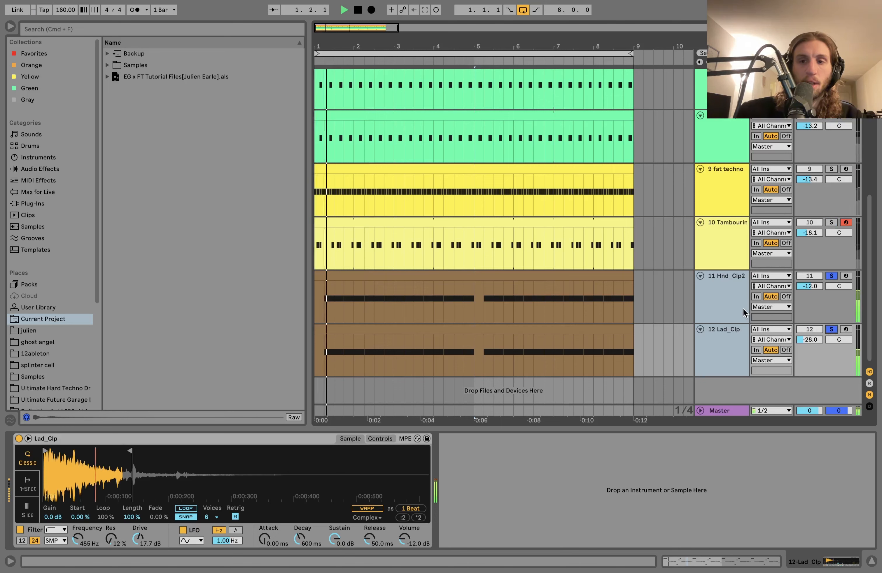
Isolate the Hnd_Clp2 track, play it on its own, and display its sampler
click(730, 303)
click(831, 277)
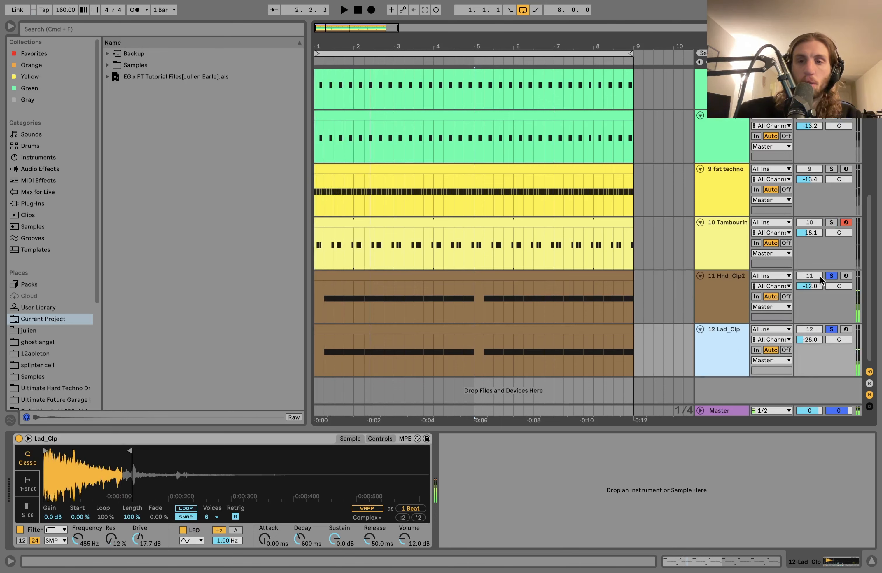
click(830, 277)
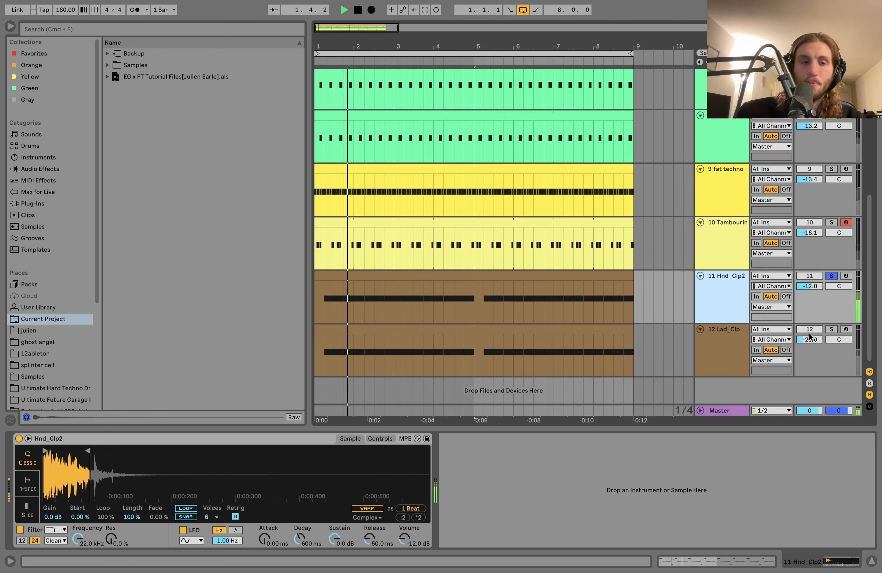
key(space)
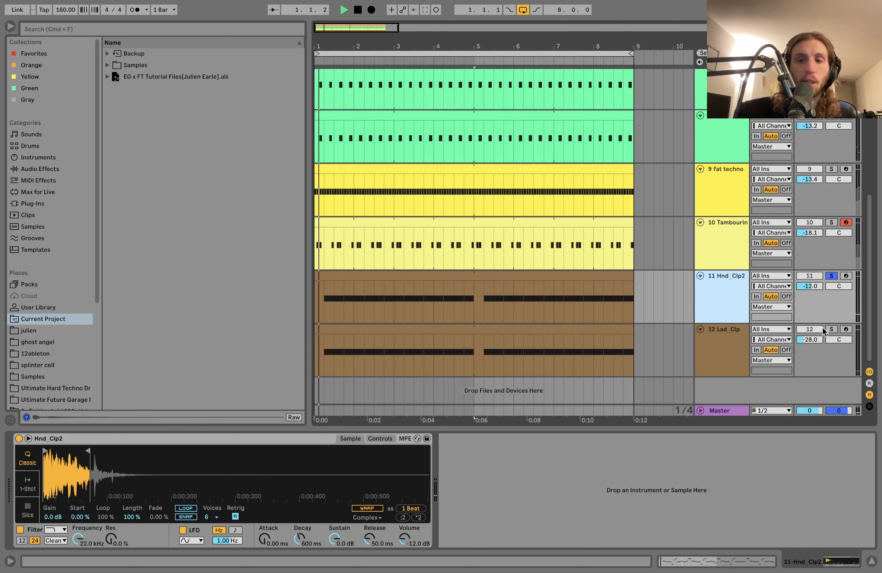
Play Lad_Clp on its own with its sampler displayed, and add Hnd_Clp2 to the solo to play both claps
click(832, 329)
click(741, 339)
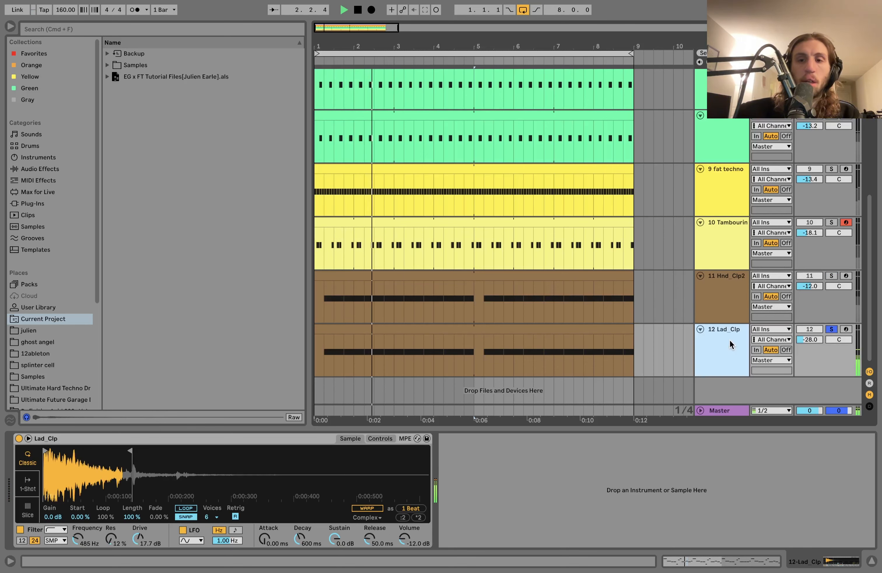
key(space)
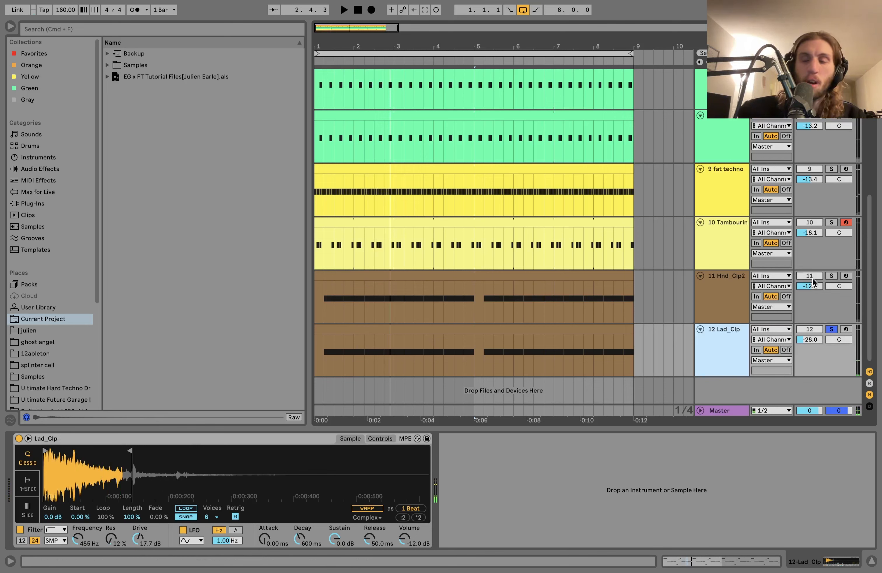
click(831, 276)
key(space)
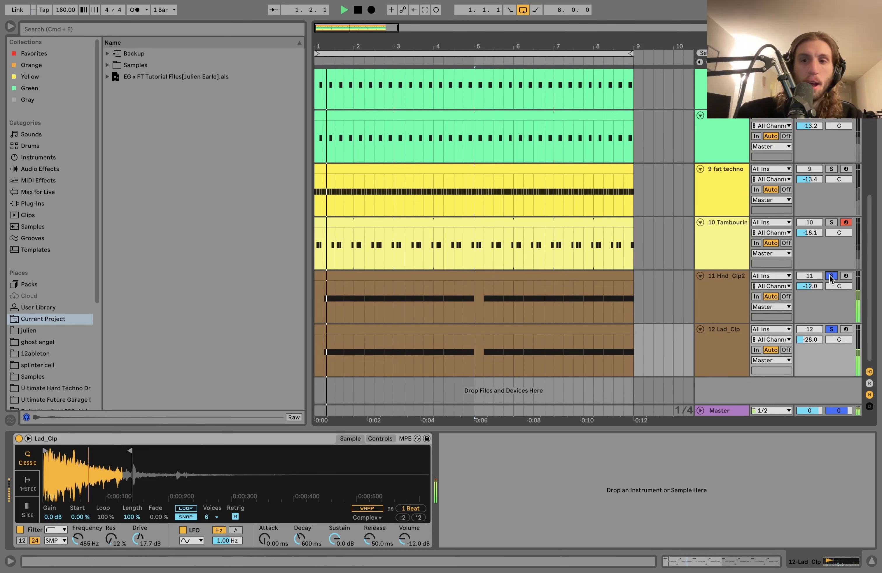
Clear the clap solos, play the full mix, and stop playback with Hnd_Clp2 selected
click(831, 276)
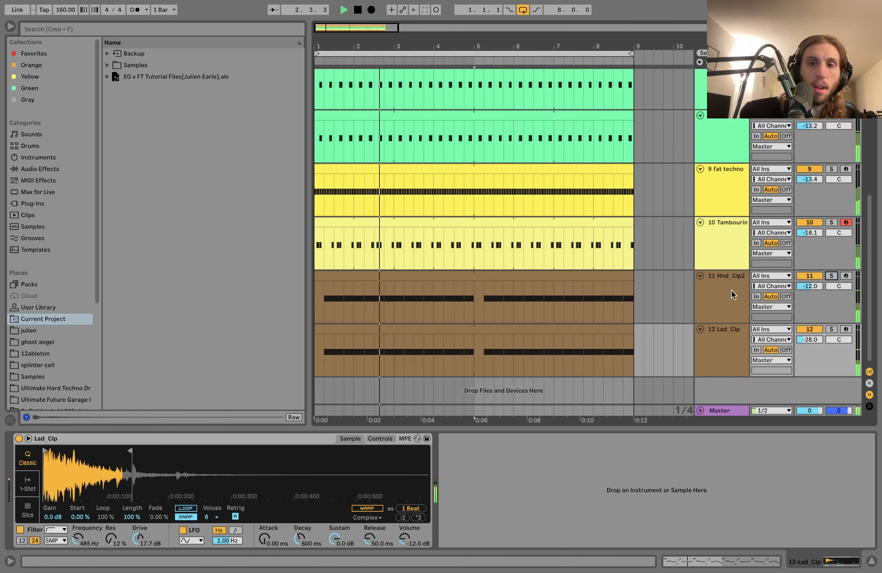
click(740, 309)
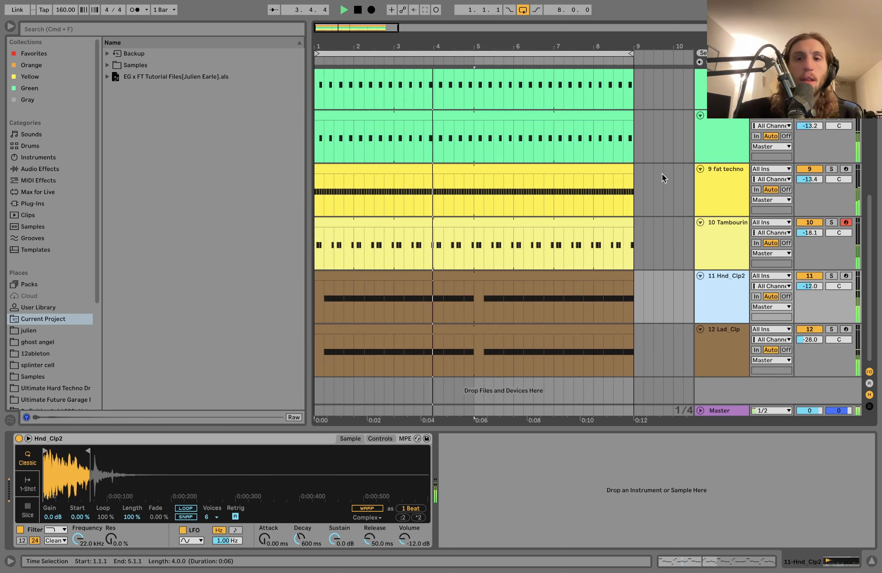
key(space)
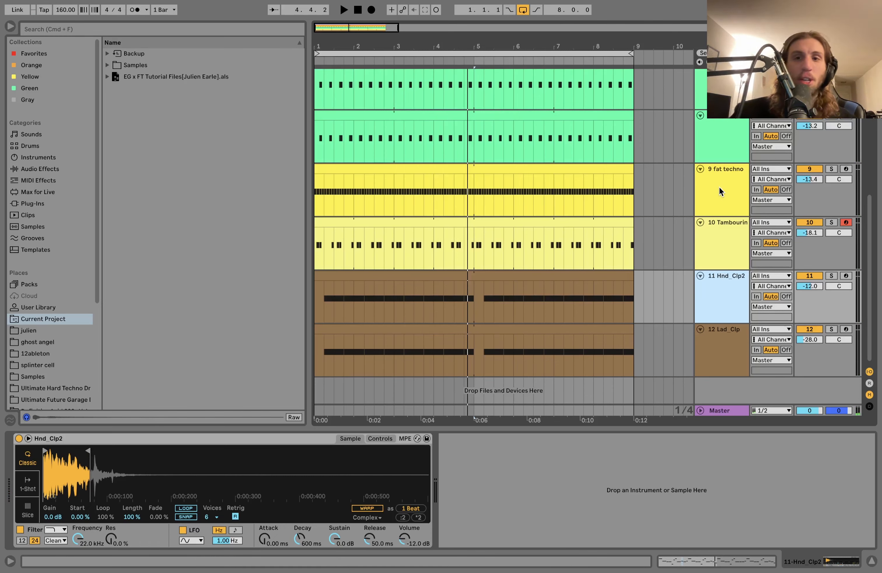
Collapse all tracks in the arrangement and select the hhard Kick 2 track
scroll(718, 192, up, 10)
click(720, 123)
key(super+a)
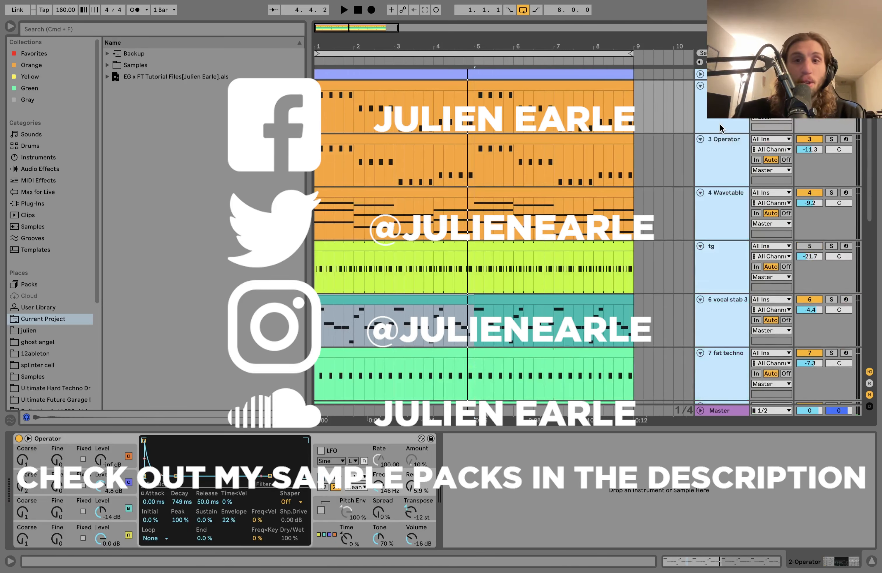
key(u)
click(721, 74)
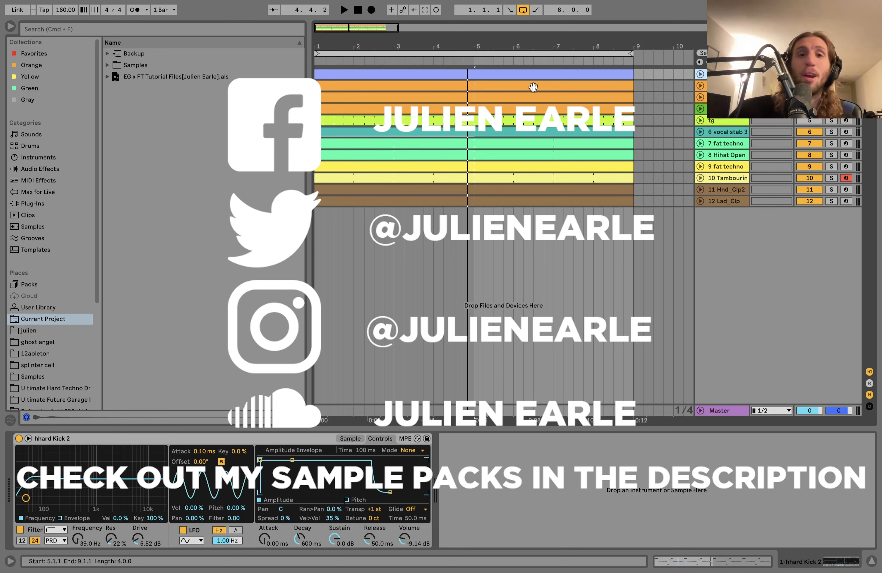
click(635, 76)
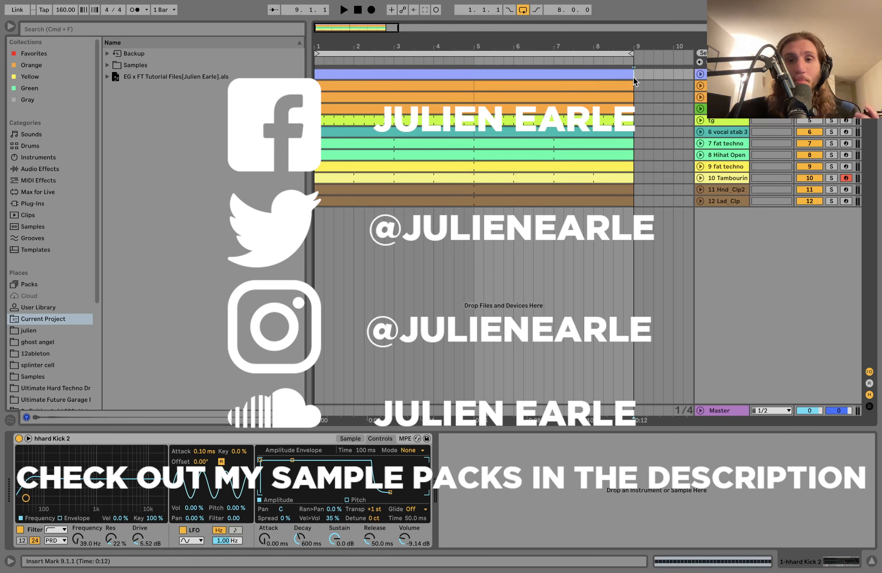
drag(629, 79, 624, 78)
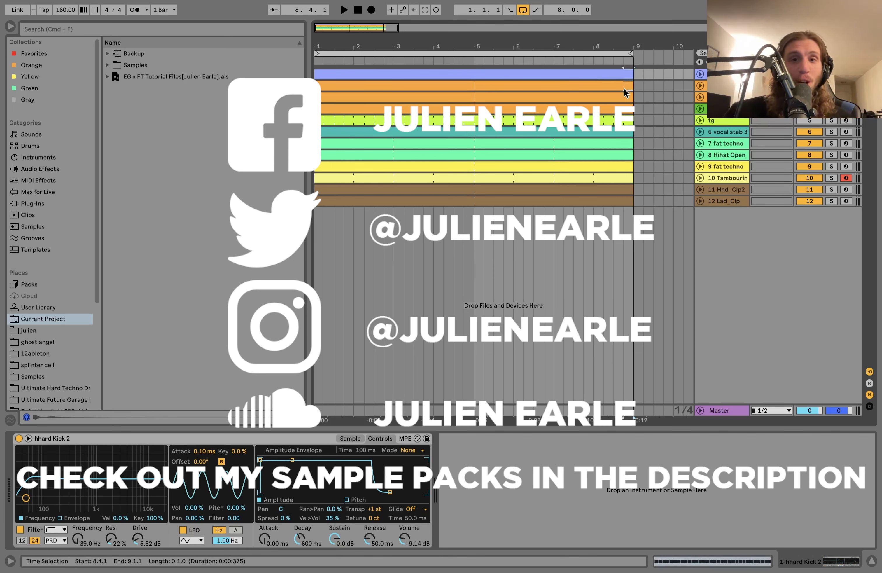
click(613, 110)
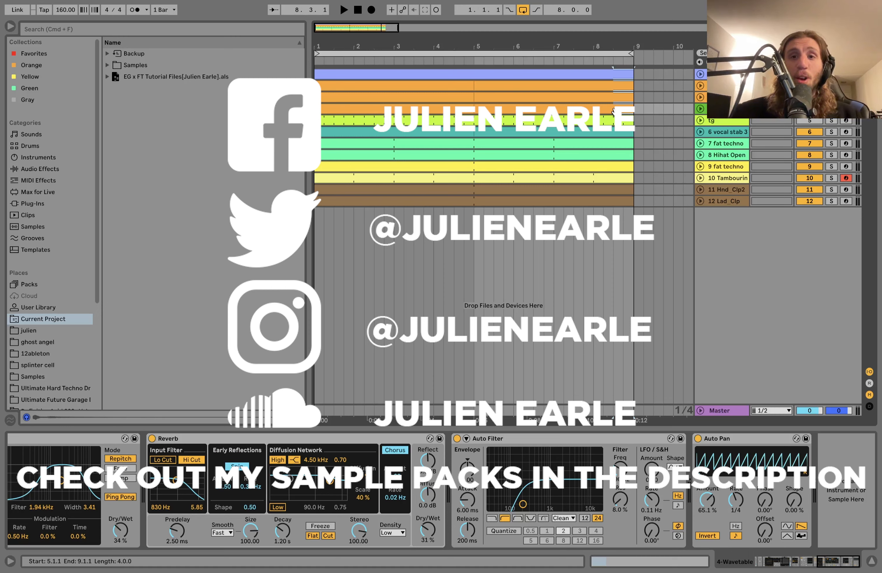